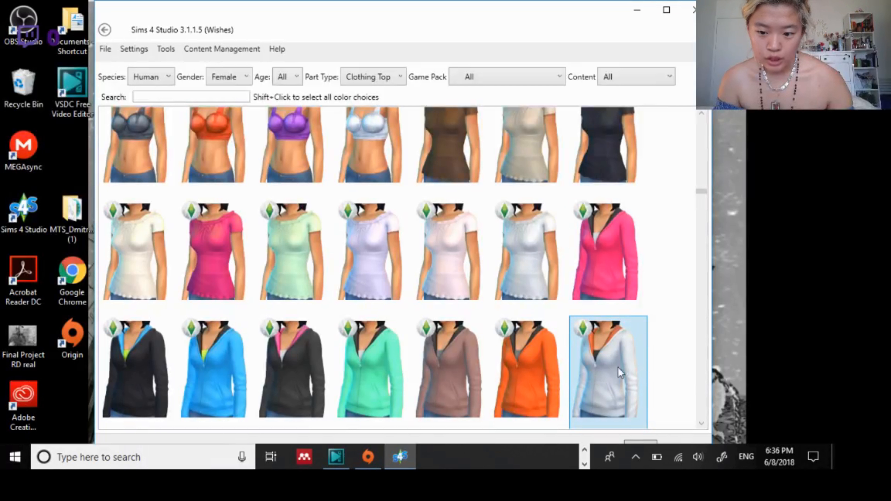
Proceed with the selected white hoodie with orange lining and browse to the Sims 4 cc folder on the Desktop as save location.
left_click(666, 11)
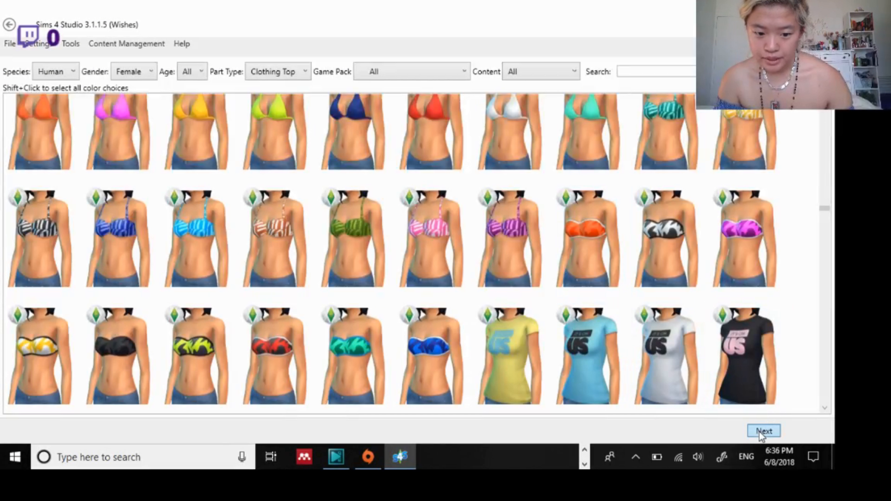
left_click(763, 429)
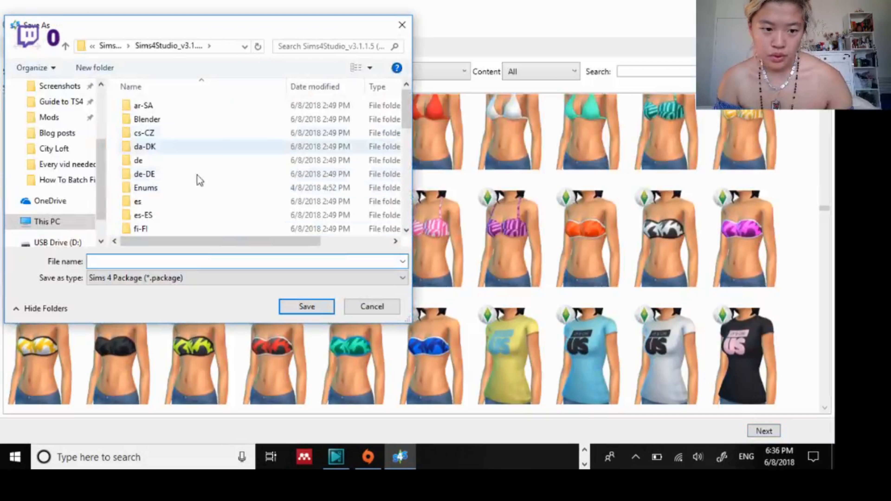
left_click(47, 221)
double_click(154, 141)
double_click(173, 211)
scroll(239, 178, "down", 1)
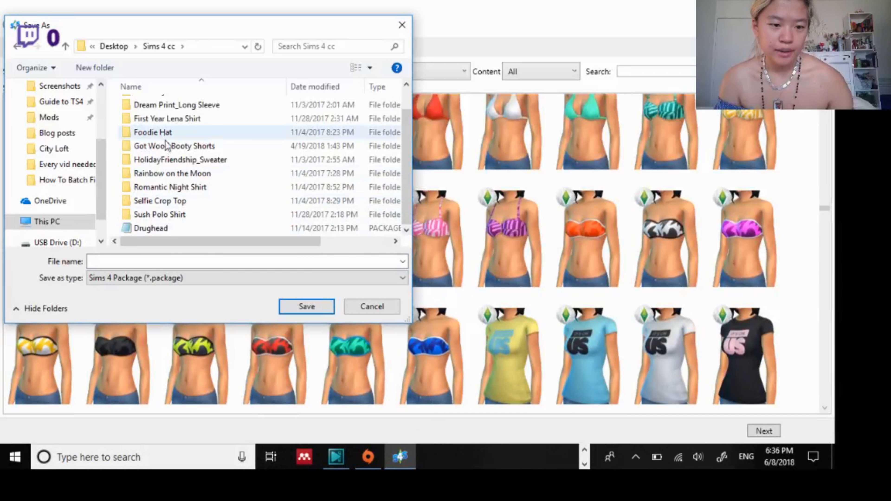
left_click(144, 258)
scroll(195, 163, "up", 1)
scroll(195, 162, "down", 1)
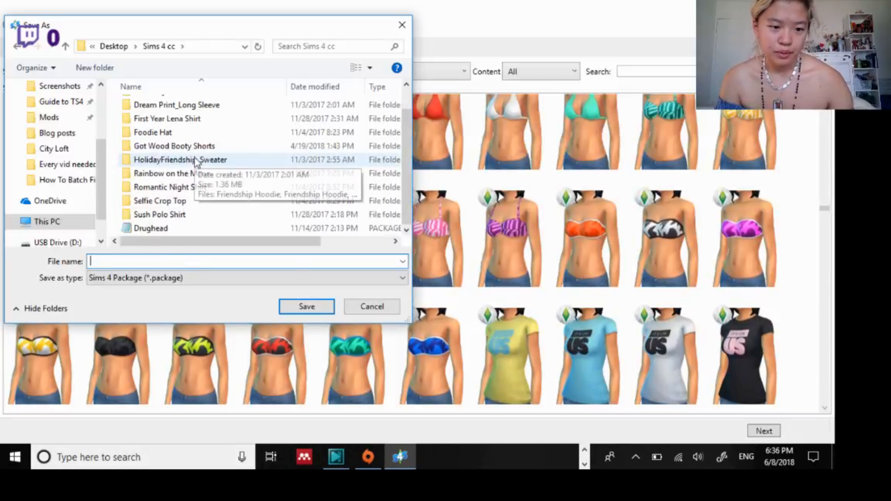
Create a folder named "Simming Pothead Sweatshirt" inside the Sims 4 cc folder.
right_click(114, 214)
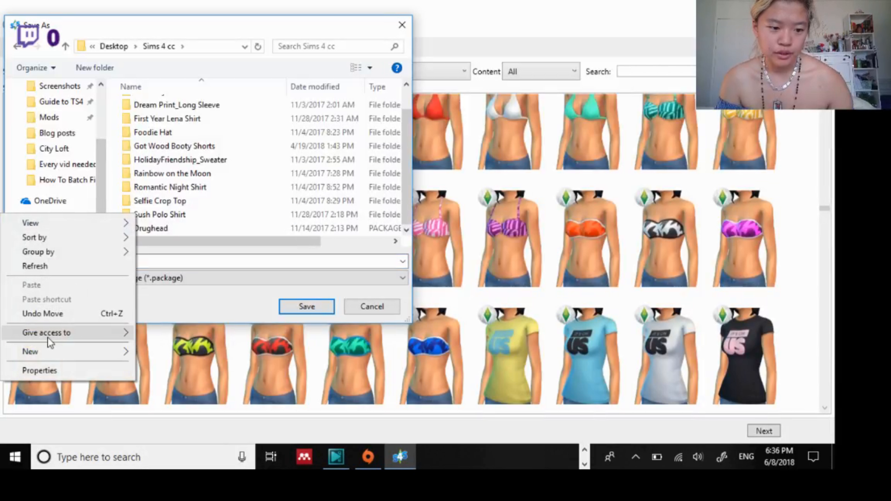
mouse_move(54, 351)
left_click(157, 351)
type("Simming Pothead")
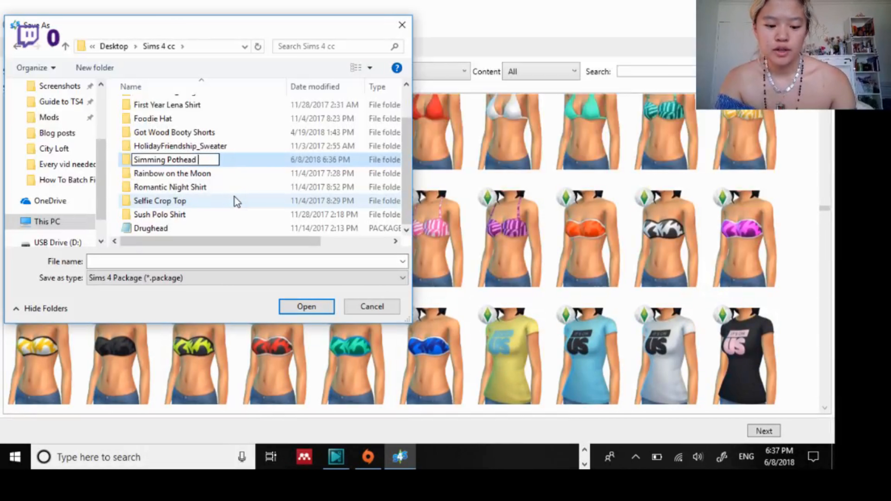
type(" S")
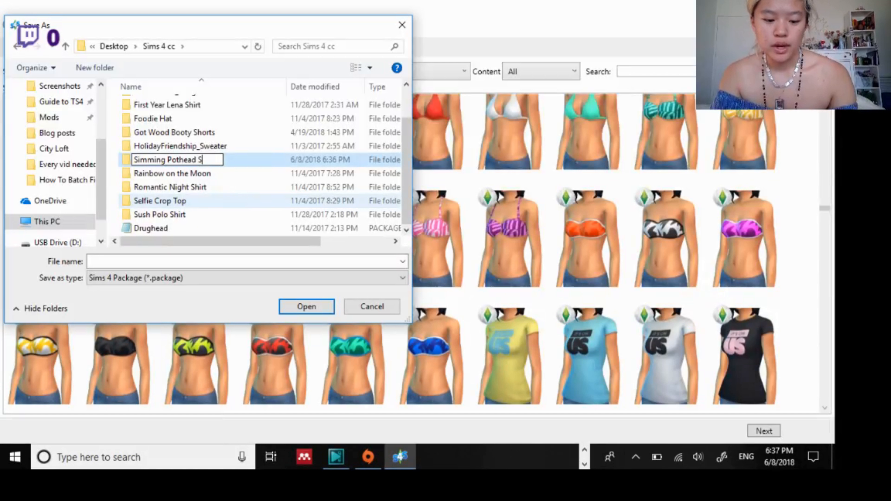
type("weatthirt")
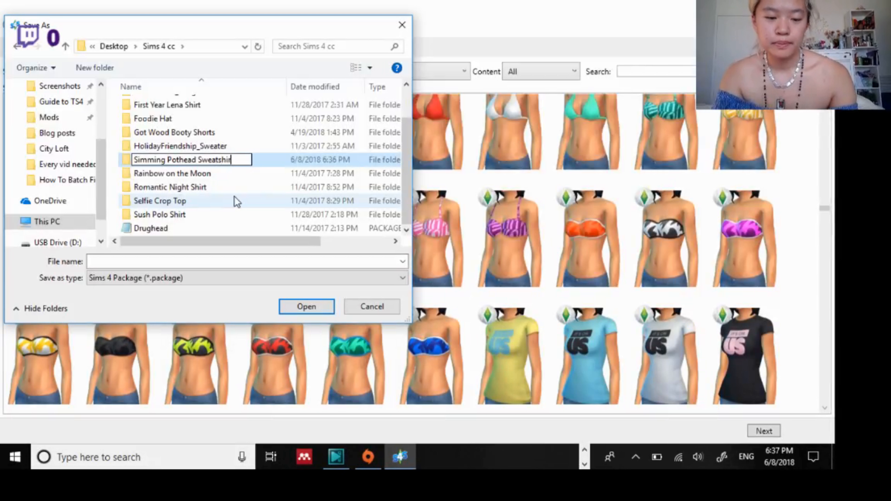
key("Return")
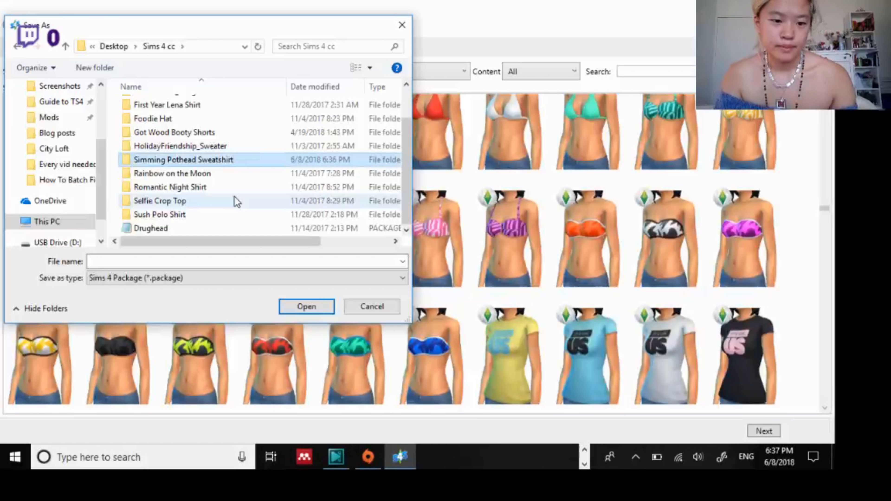
Copy the full name of the new Simming Pothead Sweatshirt folder.
left_click(223, 262)
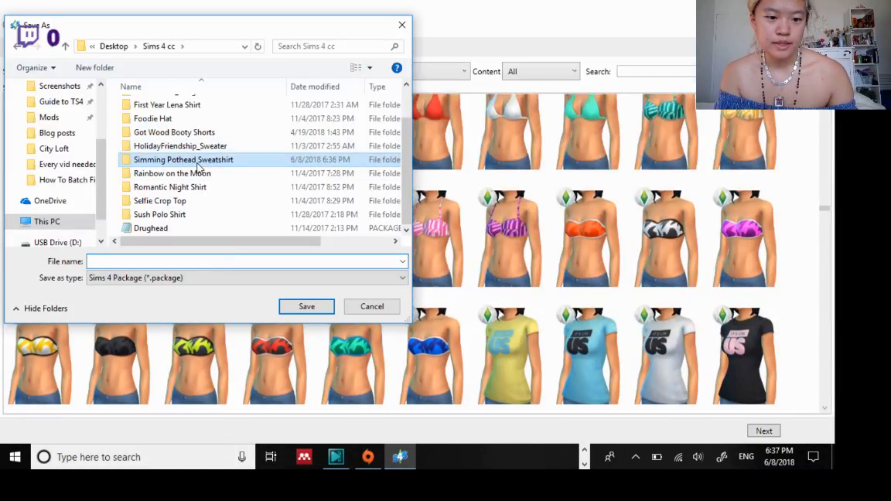
left_click(204, 160)
left_click(205, 161)
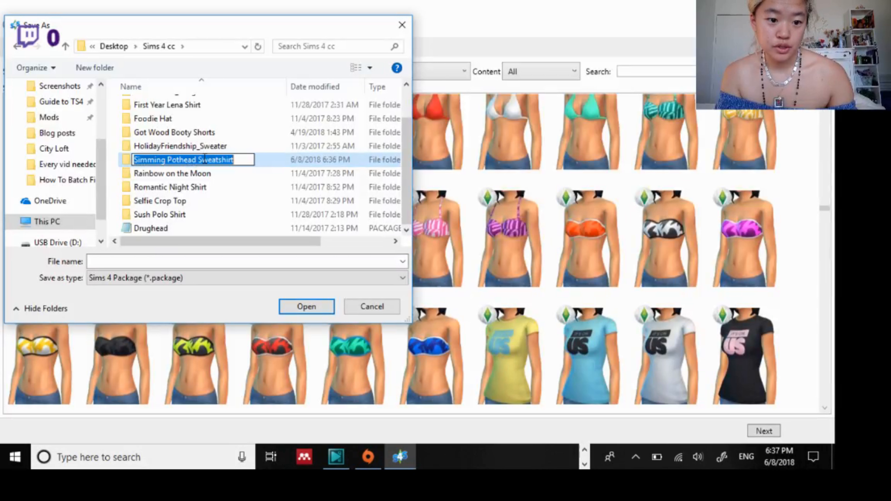
left_click(205, 158)
double_click(205, 158)
left_click(205, 158)
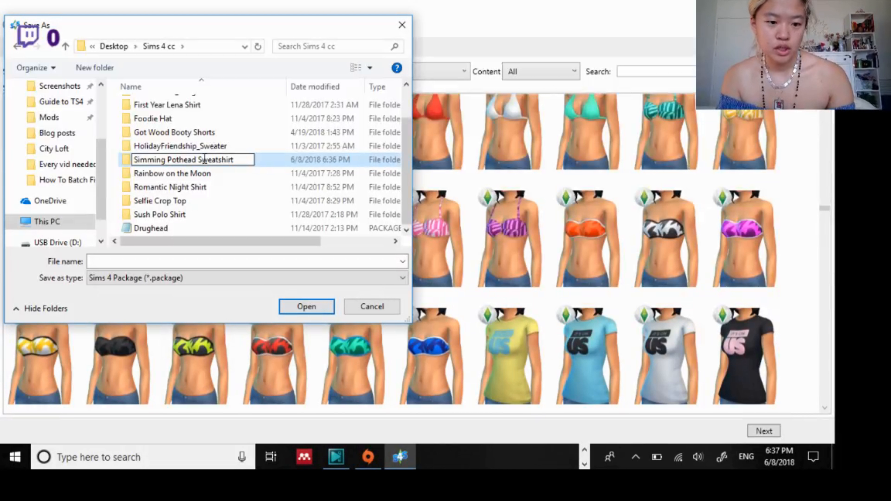
key("ctrl+a")
key("ctrl+c")
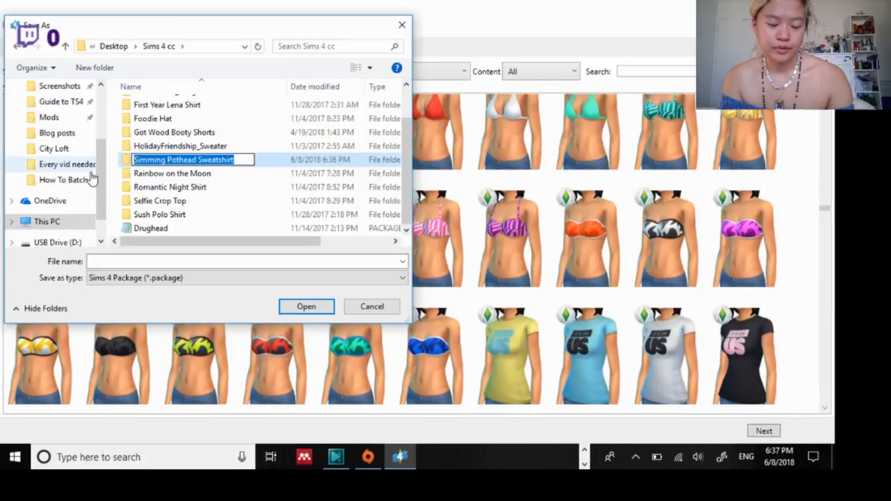
Try to save the package as "Simming Pothead Sweatshirt" directly in the Sims 4 cc folder.
left_click(105, 262)
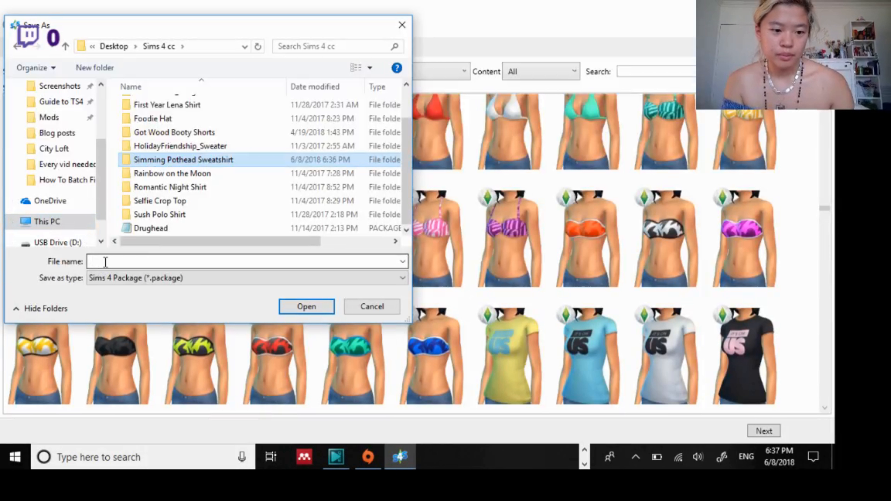
key("ctrl+v")
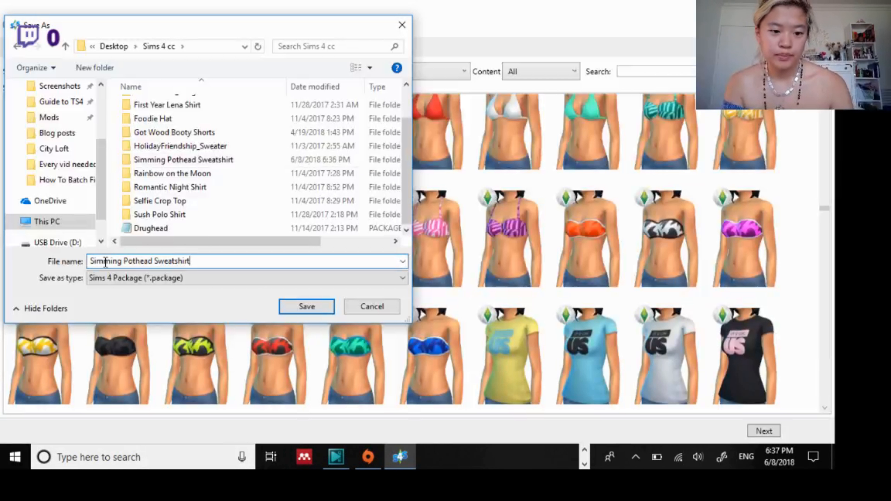
left_click(307, 306)
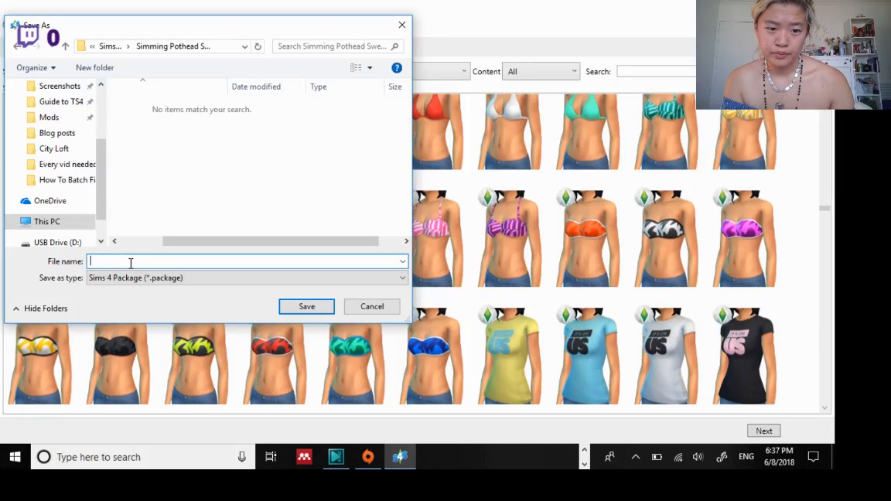
left_click(65, 46)
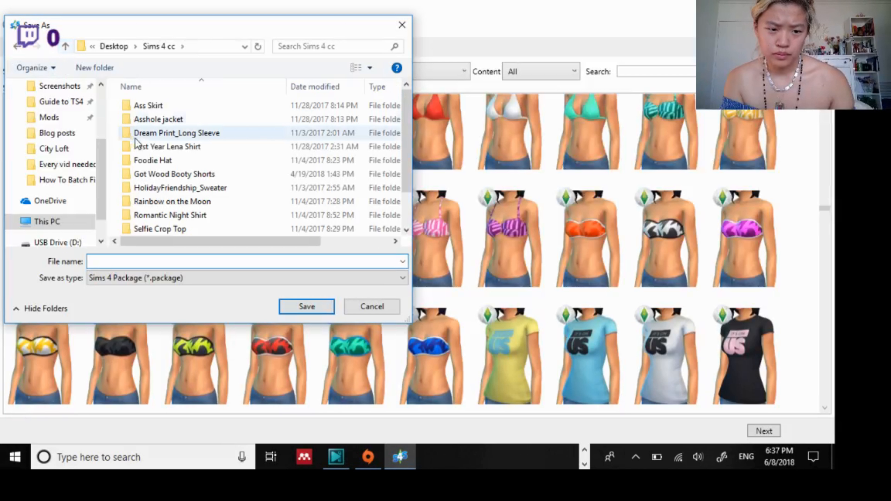
Save the package inside the Simming Pothead Sweatshirt folder under the copied name "Simming Pothead Sweatshirt".
scroll(179, 195, "down", 2)
double_click(175, 202)
left_click(149, 260)
key("ctrl+v")
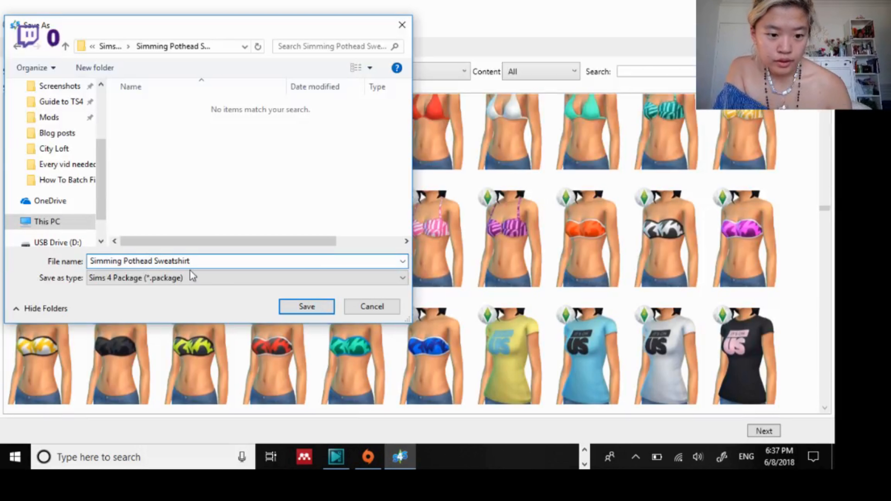
left_click(304, 306)
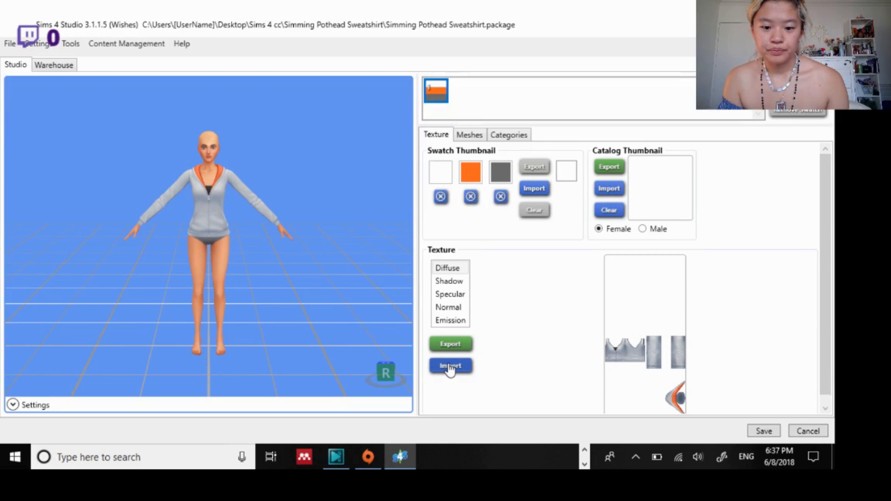
Export the hoodie's diffuse texture as a PNG image named "Simming Pothead Sweatshirt recolor" in the sweatshirt's folder.
left_click(451, 346)
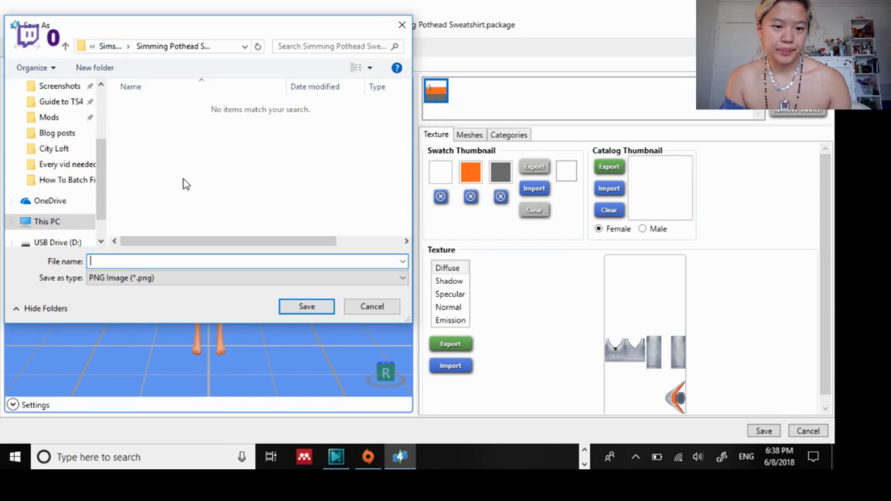
type("Simming Pothead Sweatshirt recolor")
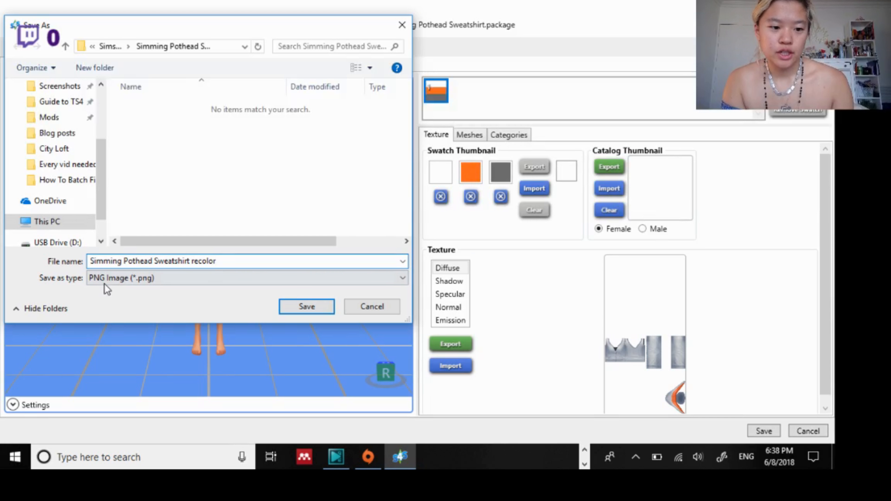
left_click(120, 280)
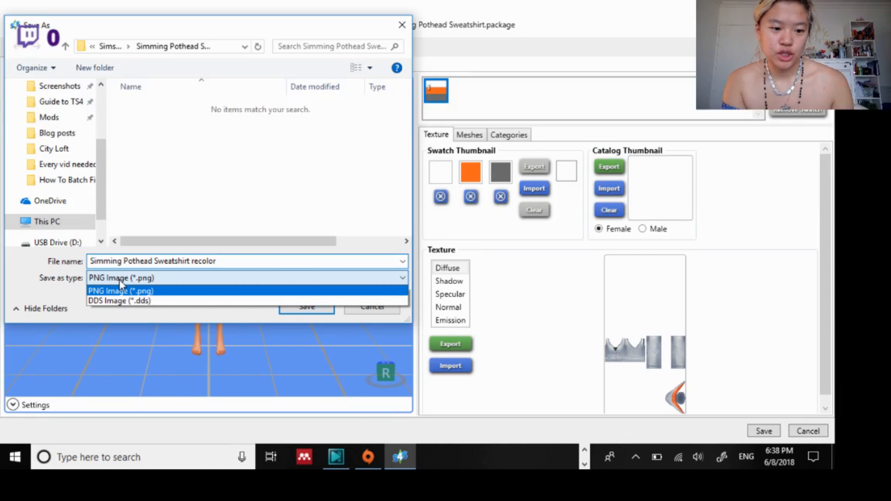
left_click(116, 289)
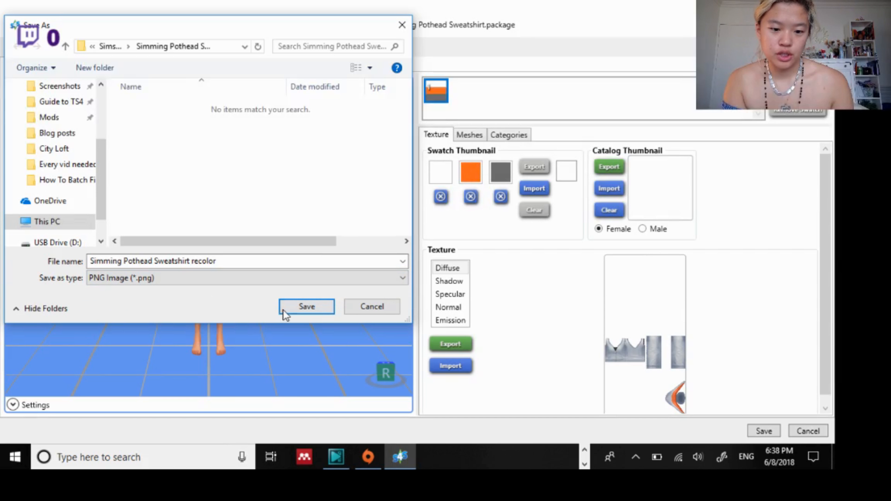
left_click(298, 308)
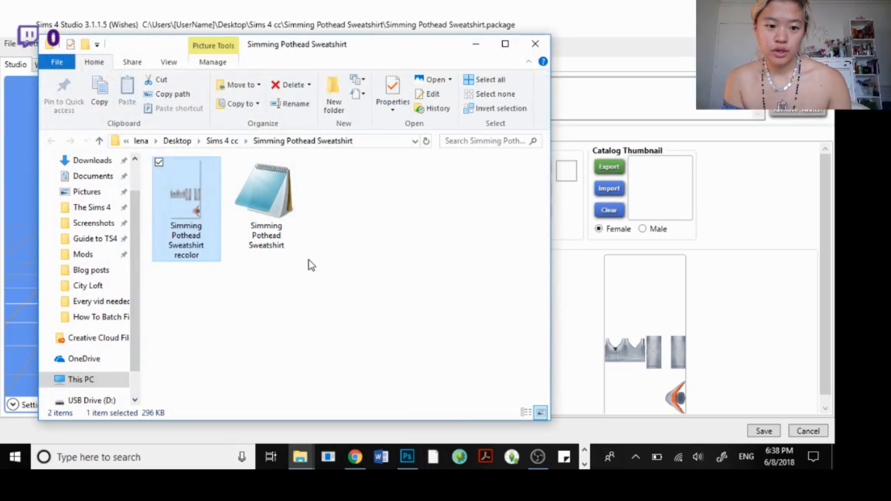
left_click(305, 264)
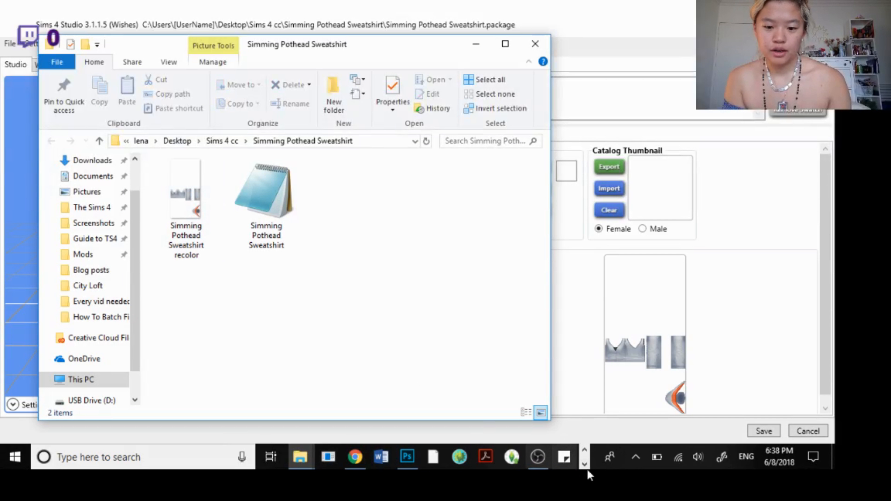
Switch to Photoshop, start opening a file, and browse to the Sims 4 cc folder on the Desktop.
left_click(406, 460)
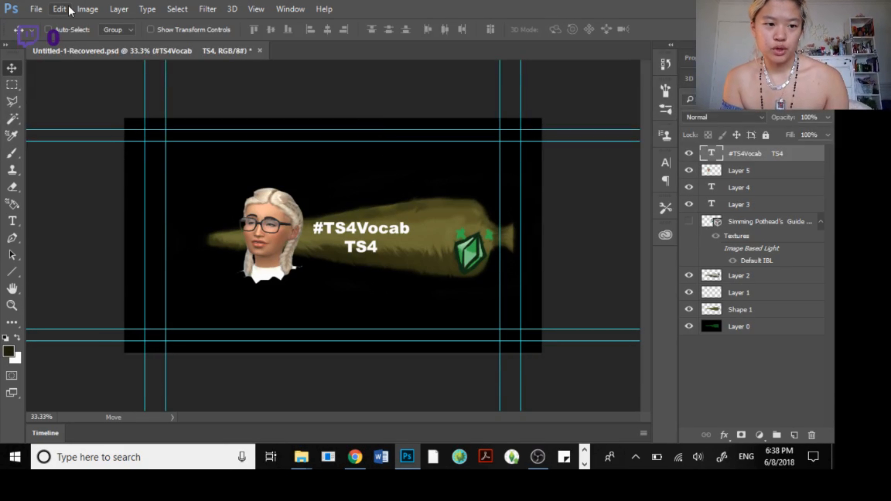
left_click(36, 9)
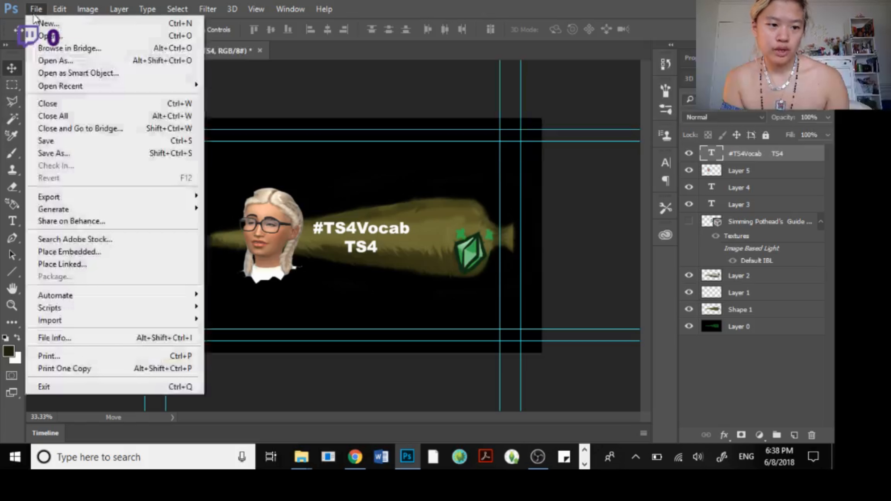
left_click(38, 34)
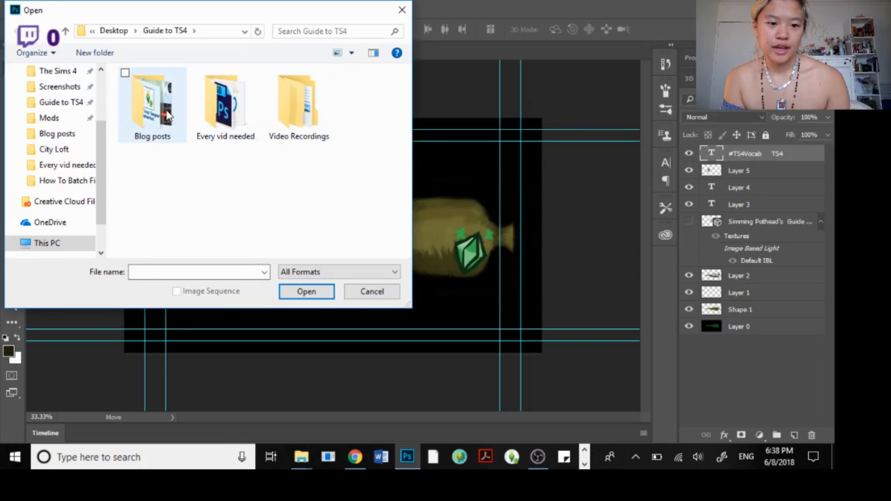
left_click(164, 122)
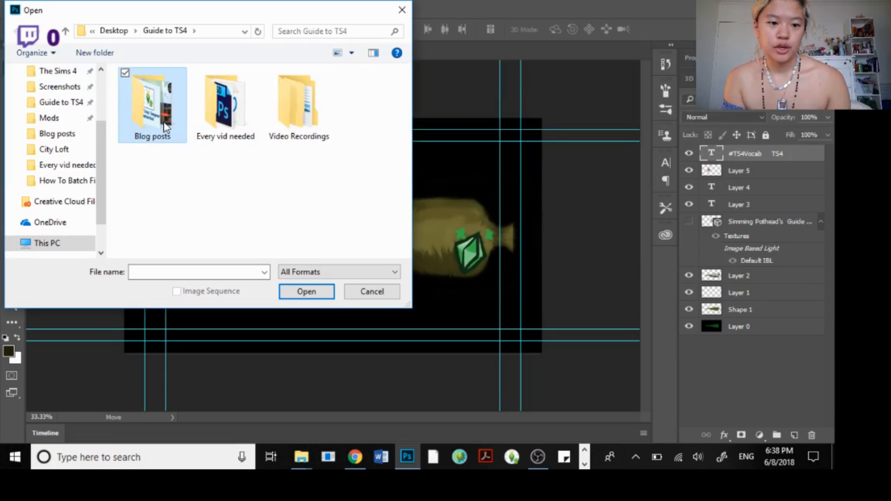
scroll(60, 116, "up", 2)
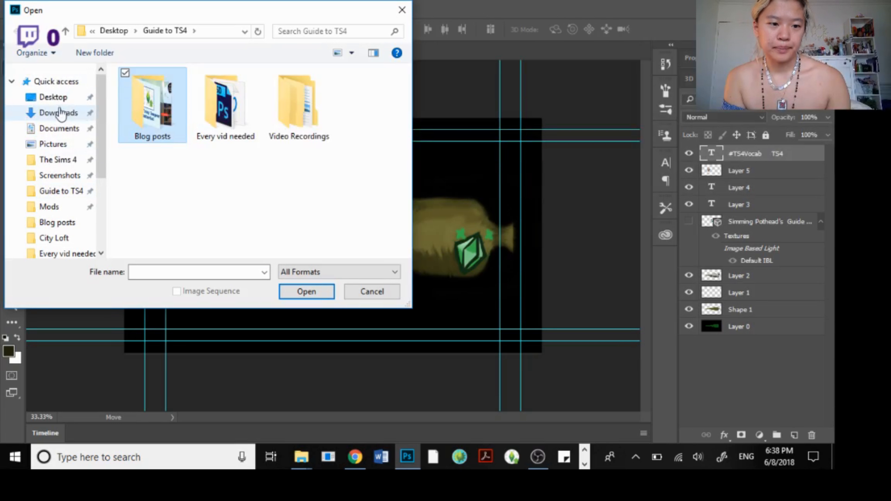
left_click(58, 97)
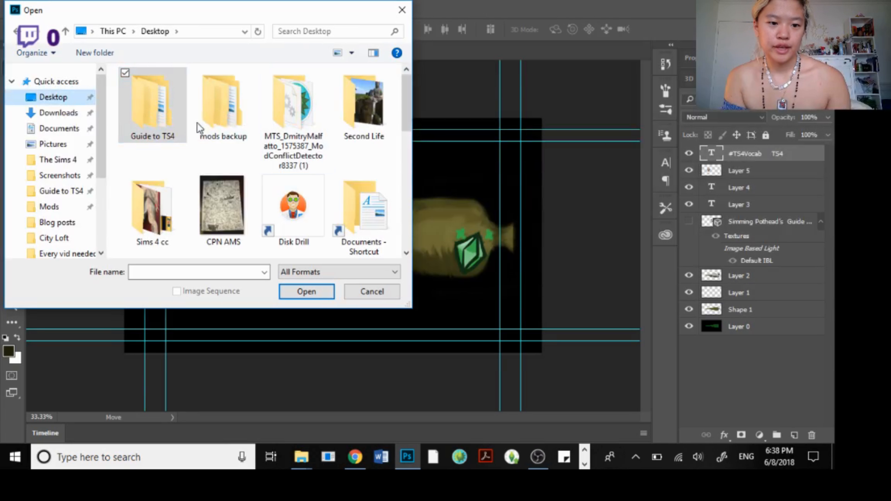
scroll(232, 156, "down", 2)
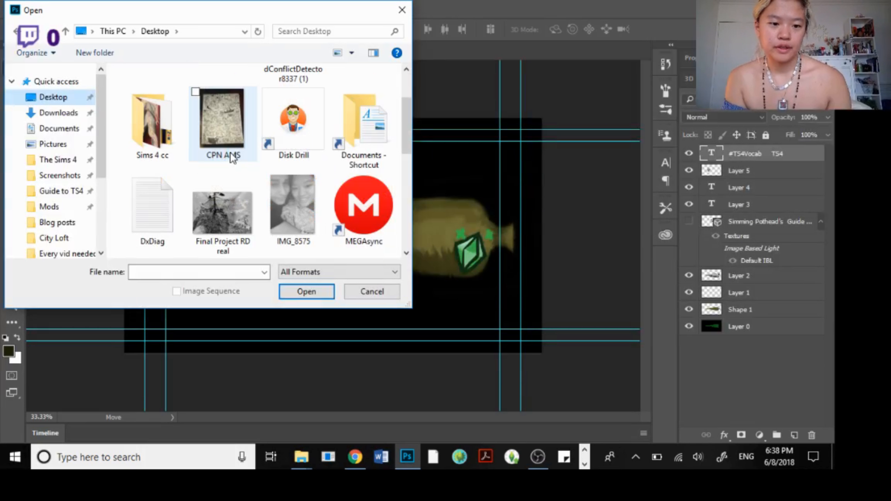
double_click(154, 139)
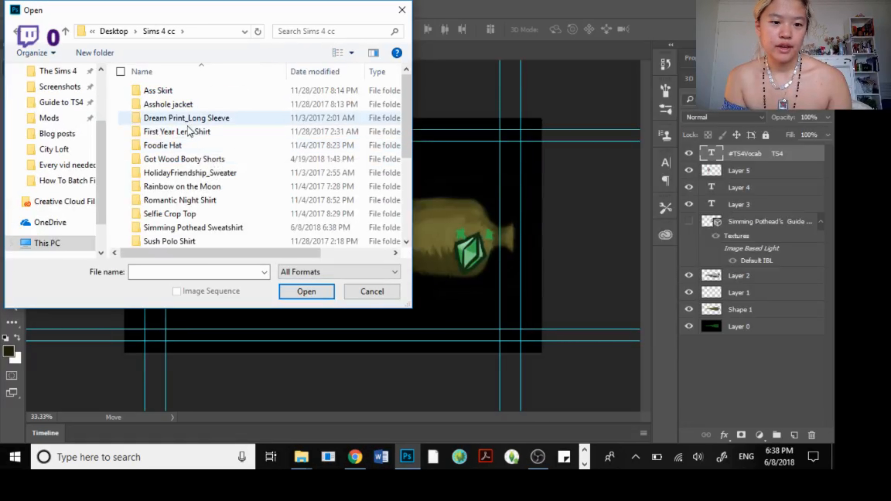
Open the "Simming Pothead Sweatshirt recolor" image from the Simming Pothead Sweatshirt folder.
scroll(185, 133, "down", 4)
scroll(172, 135, "up", 1)
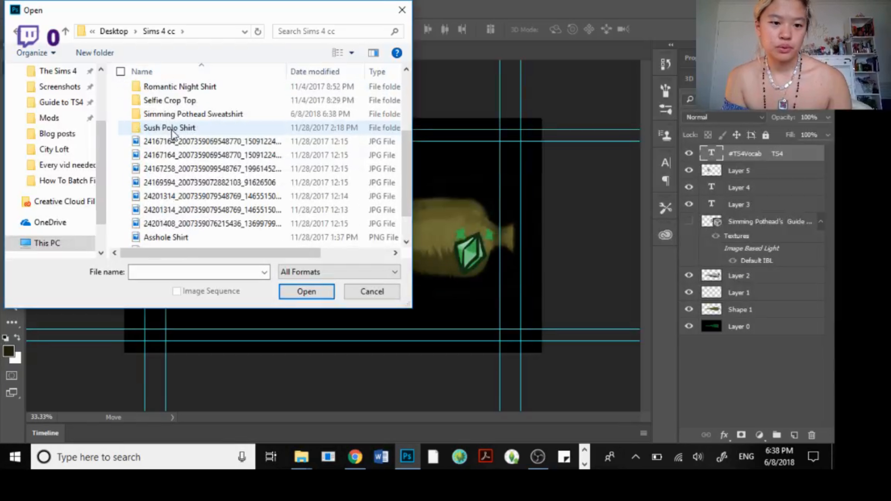
scroll(172, 135, "up", 1)
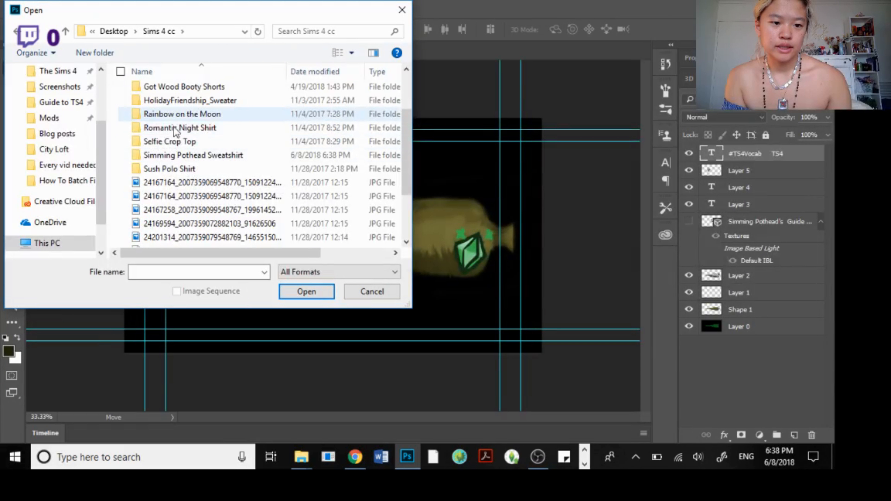
double_click(169, 156)
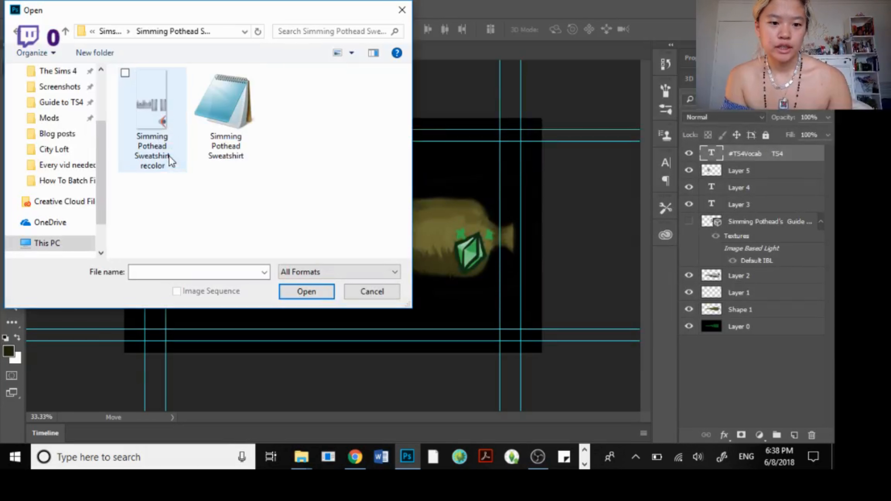
double_click(157, 112)
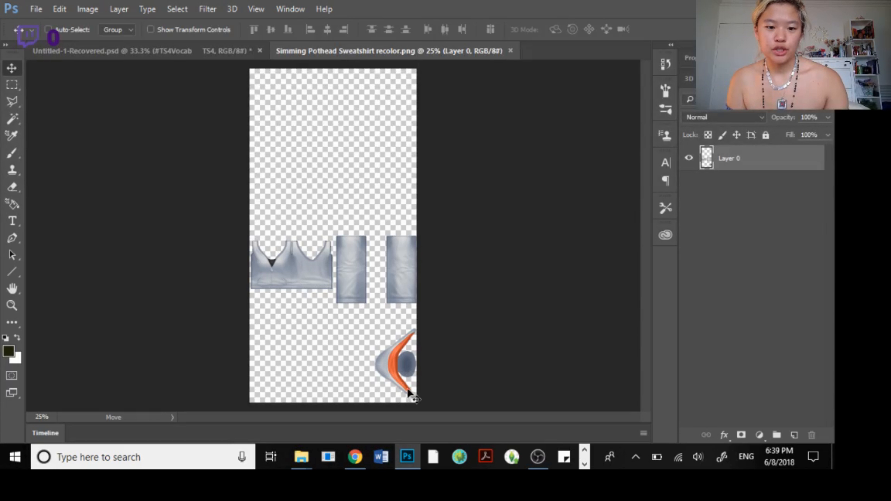
Open the logo image "Simming Pothead.png" from the "Every vid needed" folder inside Guide to TS4.
key("ctrl")
key("ctrl+plus")
key("ctrl+plus")
key("ctrl+plus")
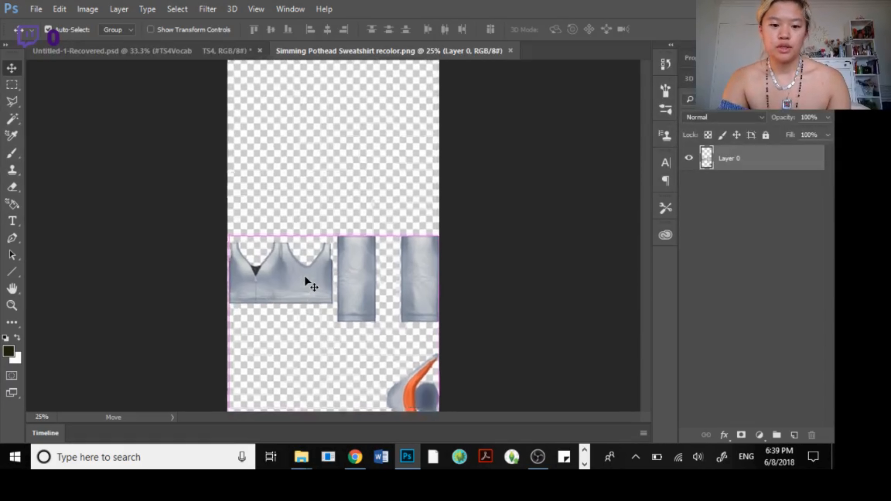
left_click_drag(645, 245, 644, 267)
key("ctrl+o")
scroll(38, 126, "up", 1)
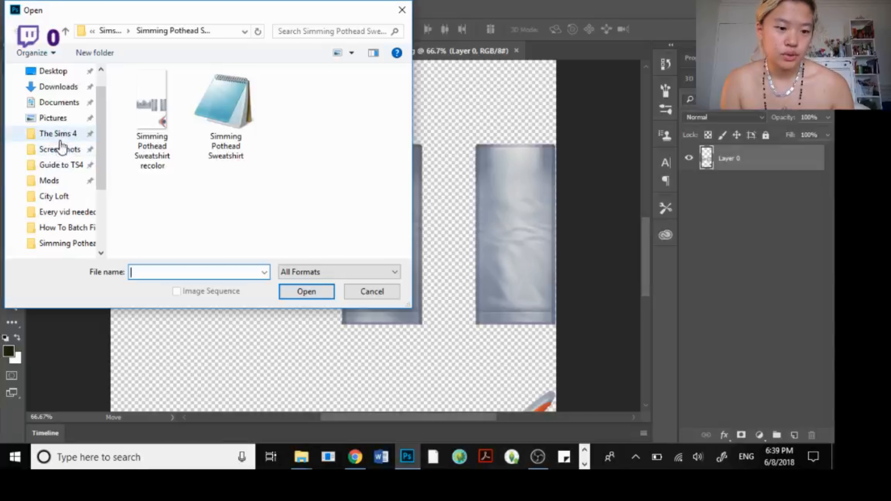
left_click(58, 165)
left_click(154, 121)
double_click(155, 123)
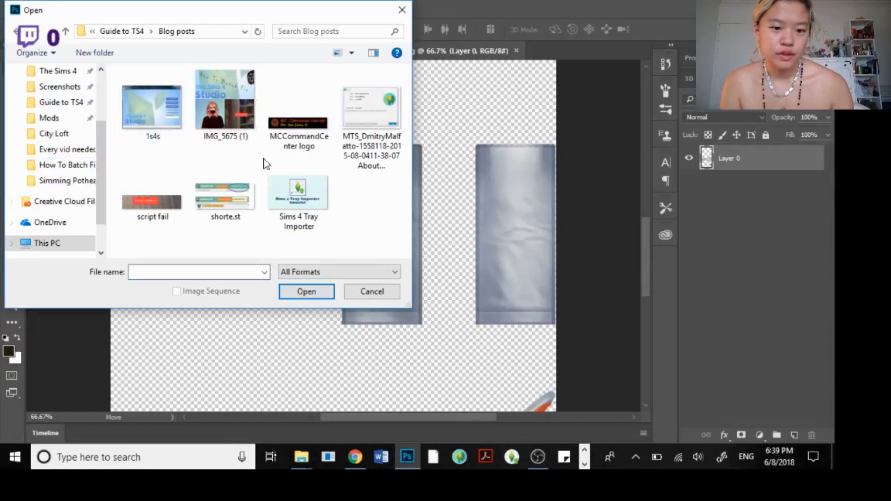
left_click(65, 31)
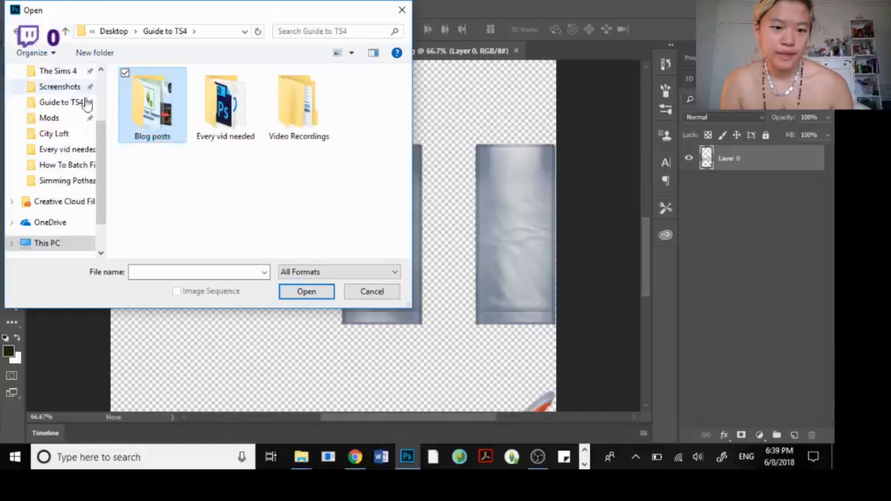
double_click(238, 118)
double_click(146, 116)
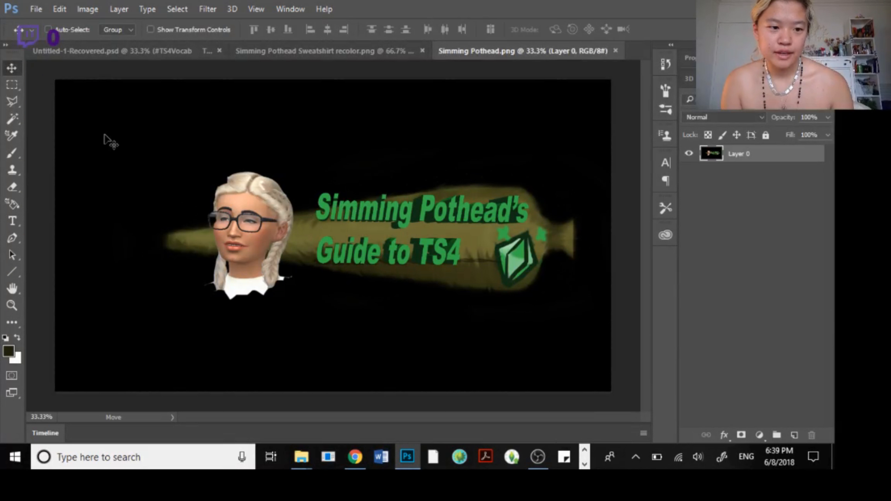
key("ctrl")
key("ctrl+t")
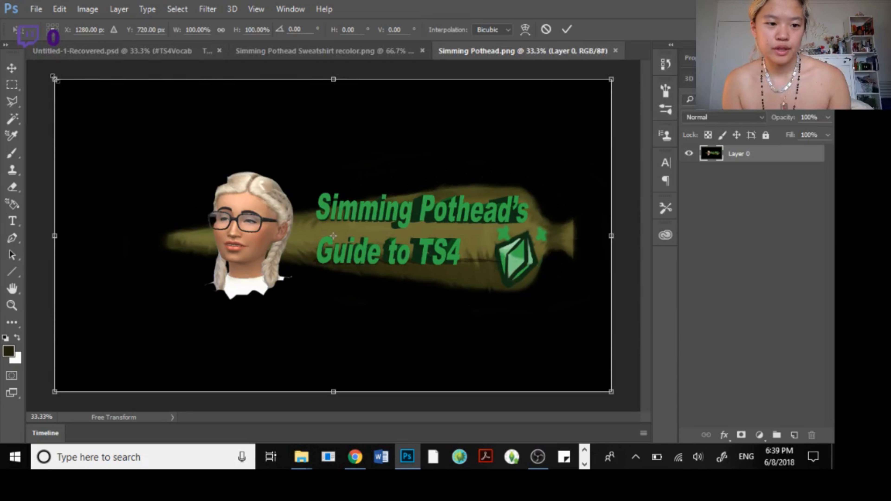
left_click_drag(54, 79, 478, 265)
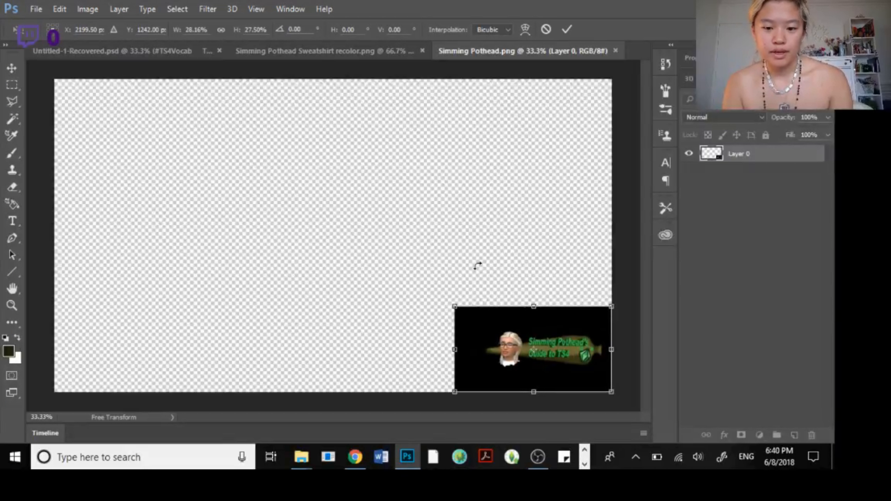
left_click(332, 51)
key("ctrl+c")
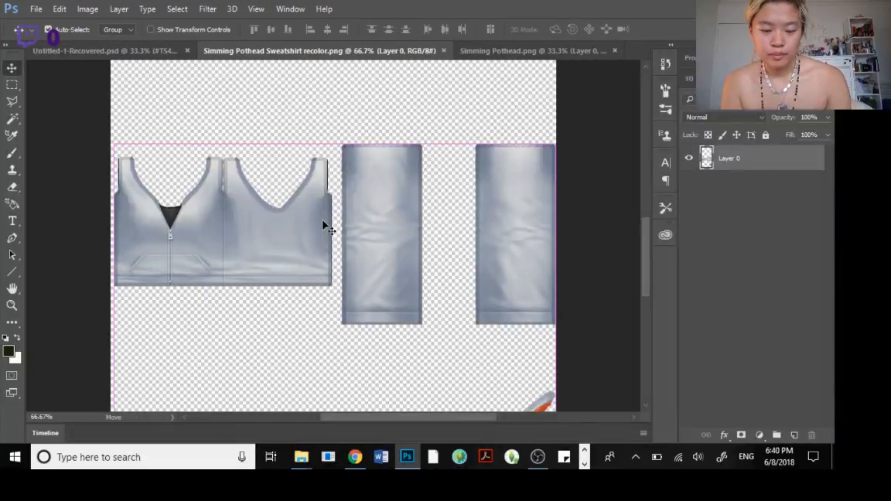
Select the whole Simming Pothead logo image with the Rectangular Marquee, copy it, and paste it into the sweatshirt recolor texture.
left_click(491, 51)
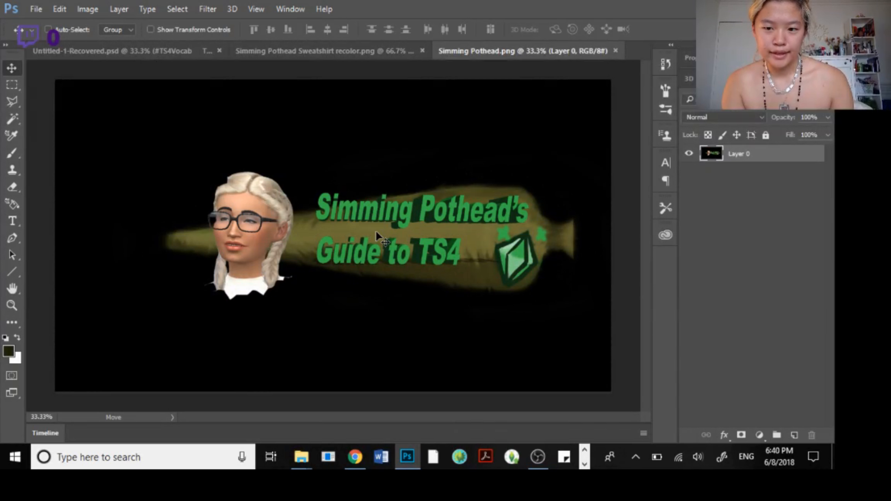
key("ctrl")
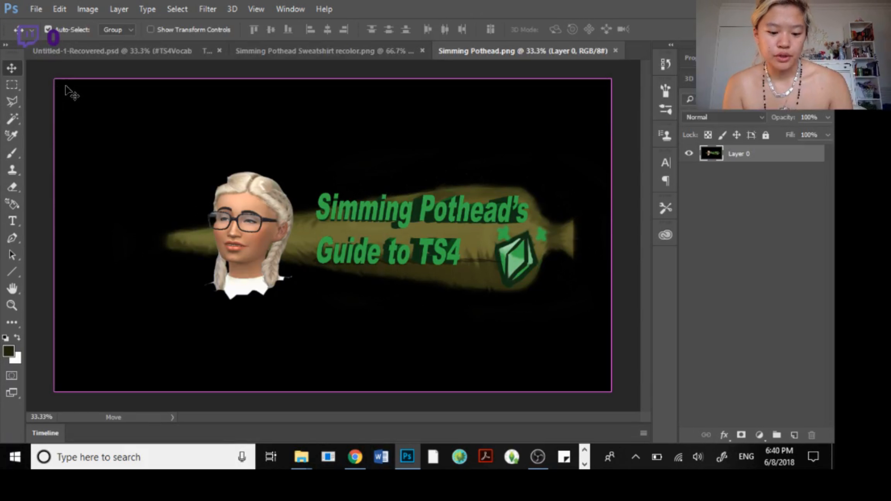
left_click(11, 85)
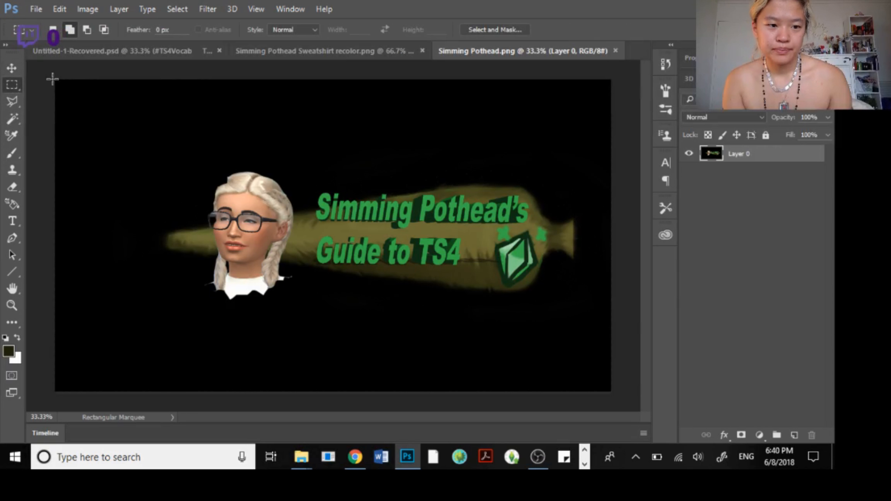
left_click_drag(53, 80, 627, 428)
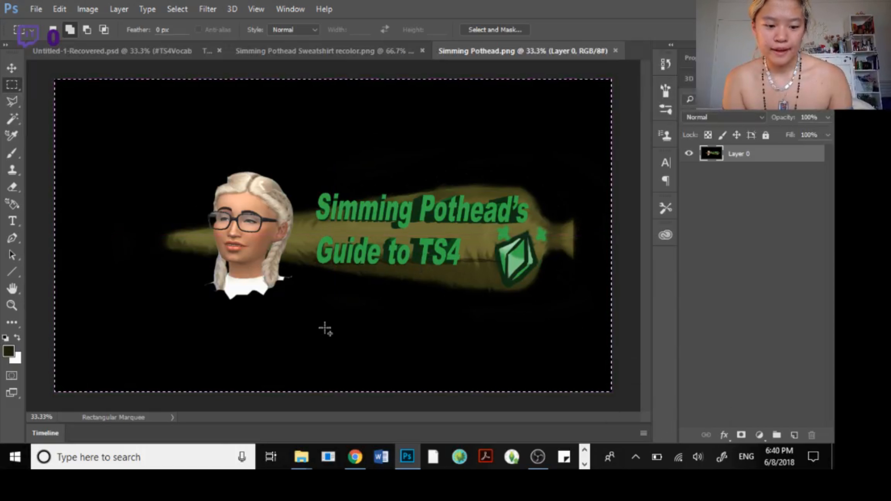
left_click(347, 51)
key("ctrl+v")
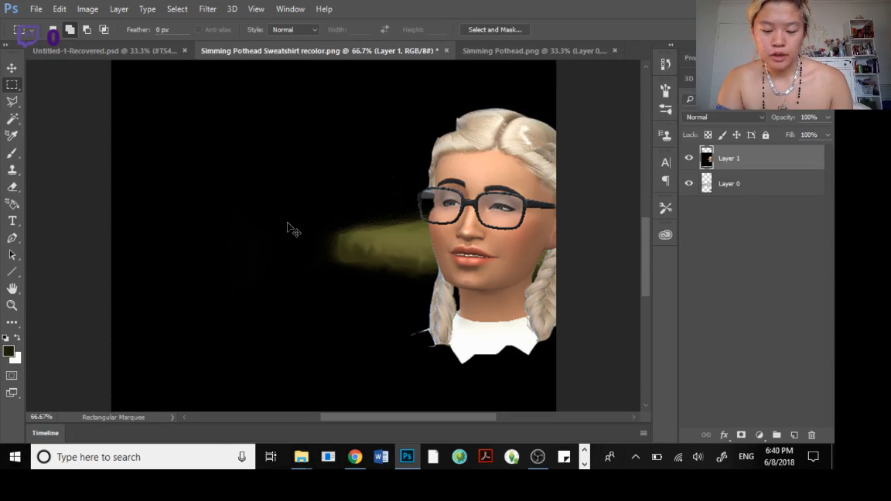
Scale the pasted logo down to about 10% of its size with Free Transform.
key("ctrl+minus")
key("ctrl+minus")
key("ctrl+minus")
key("ctrl+minus")
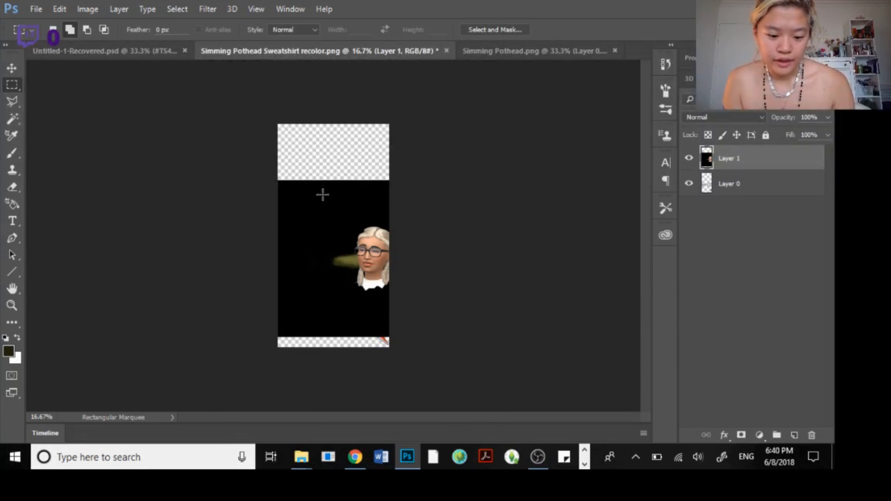
key("ctrl+t")
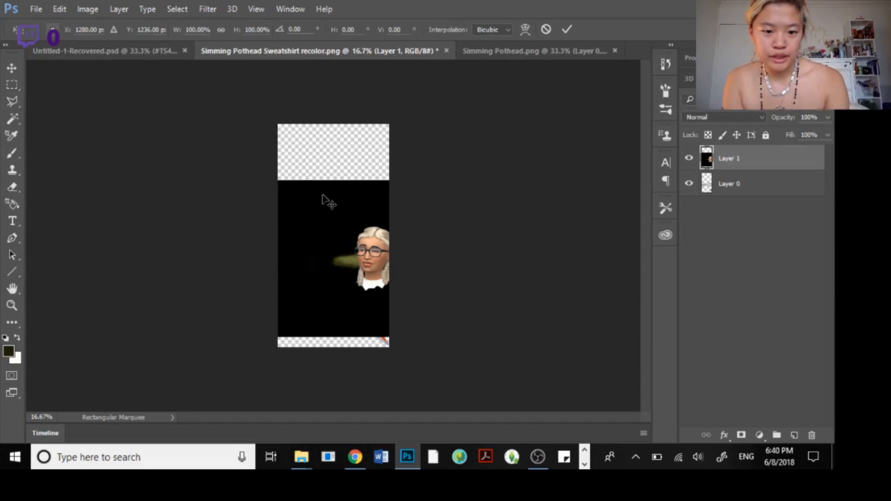
left_click_drag(558, 182, 305, 318)
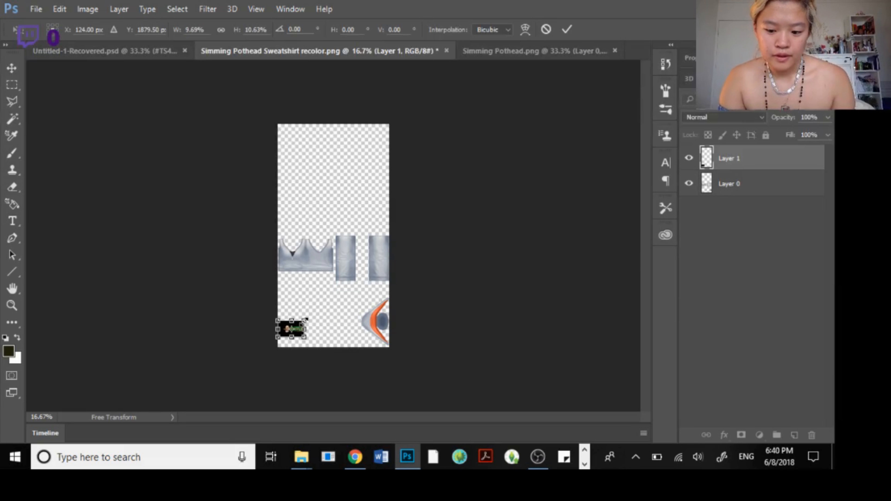
key("Return")
key("m")
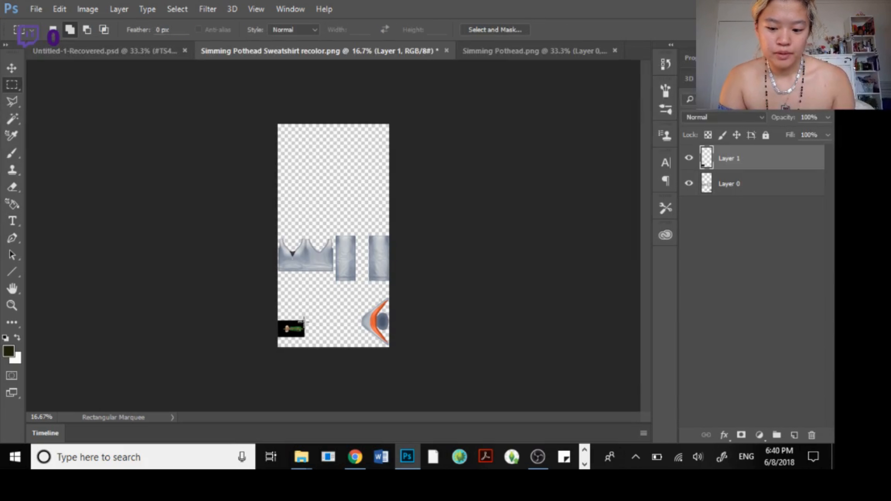
Shrink the logo further and position it in the middle of the hoodie's back piece, below the neckline.
key("shift+plus")
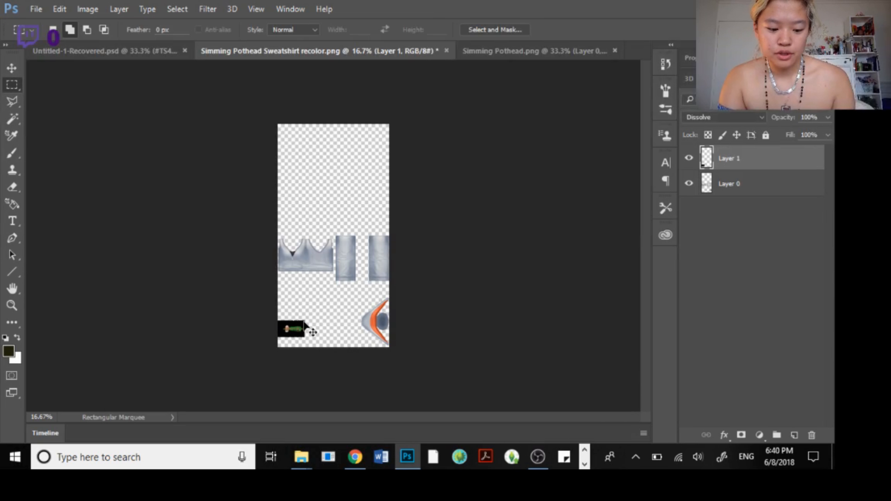
key("ctrl+plus")
key("ctrl+plus")
key("ctrl+plus")
key("ctrl+plus")
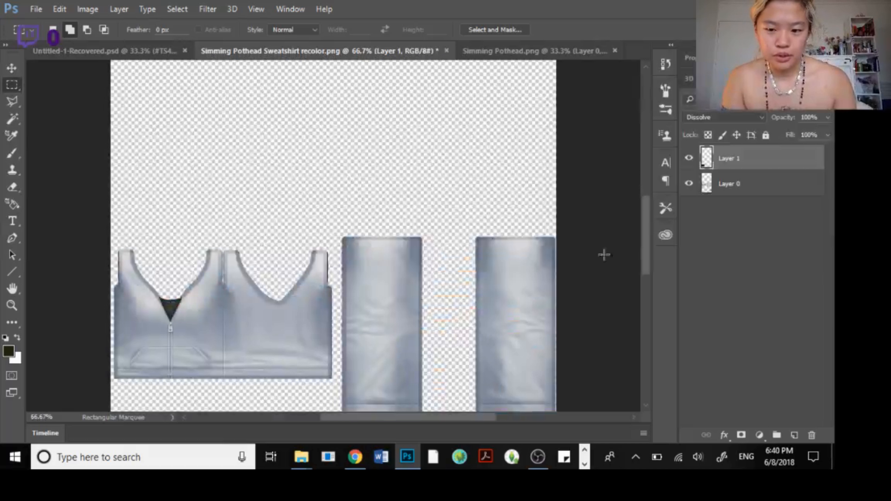
scroll(604, 255, "down", 3)
key("v")
key("ctrl+t")
right_click(287, 275)
left_click_drag(158, 351, 263, 266)
left_click(329, 265)
key("Return")
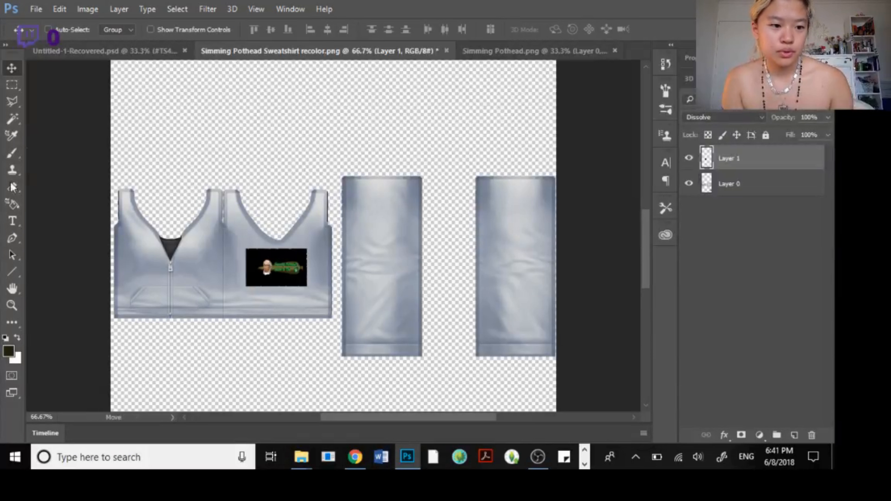
left_click(12, 225)
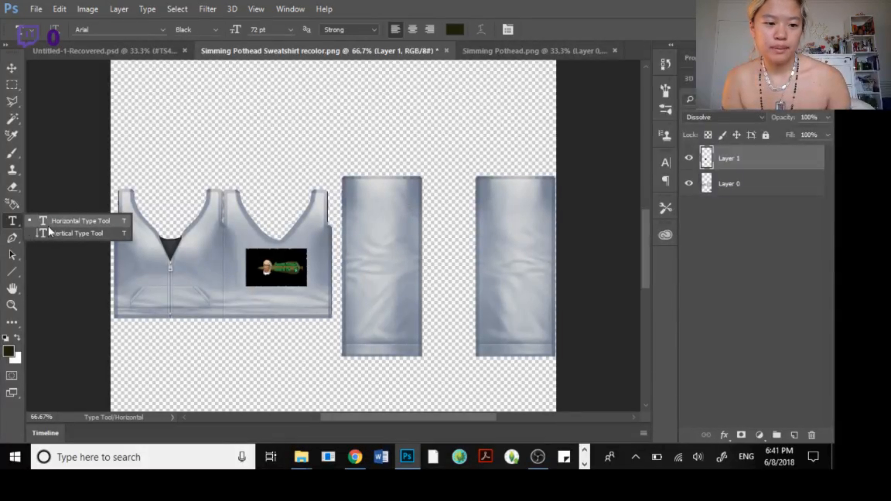
left_click(51, 220)
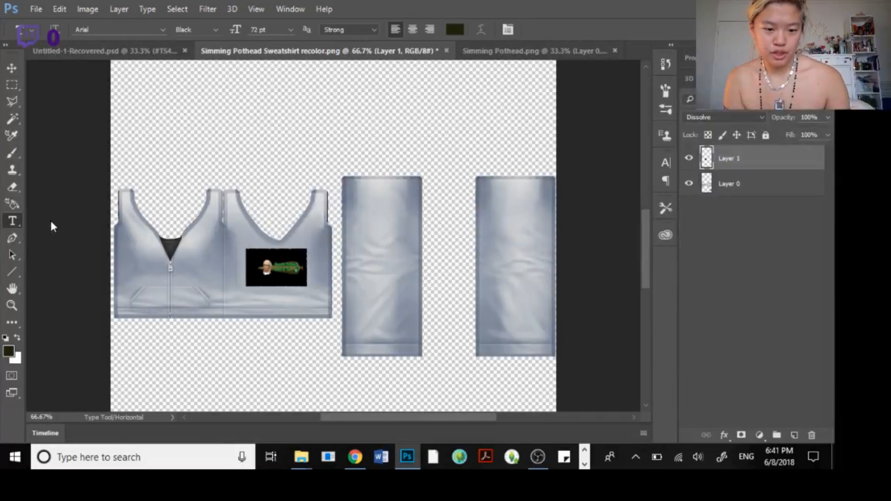
left_click(235, 299)
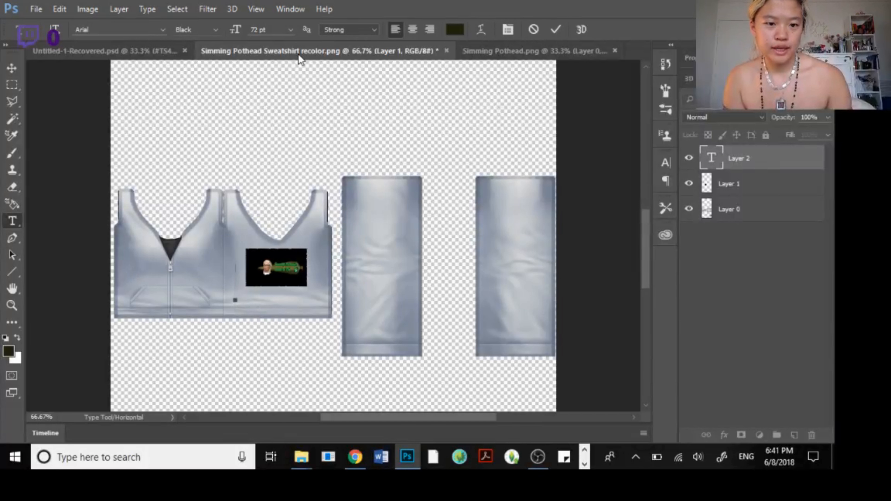
left_click(291, 29)
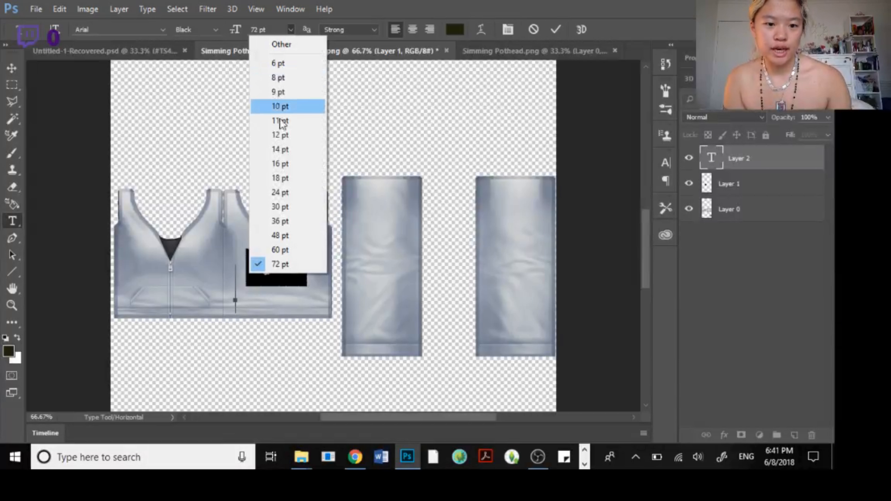
left_click(275, 158)
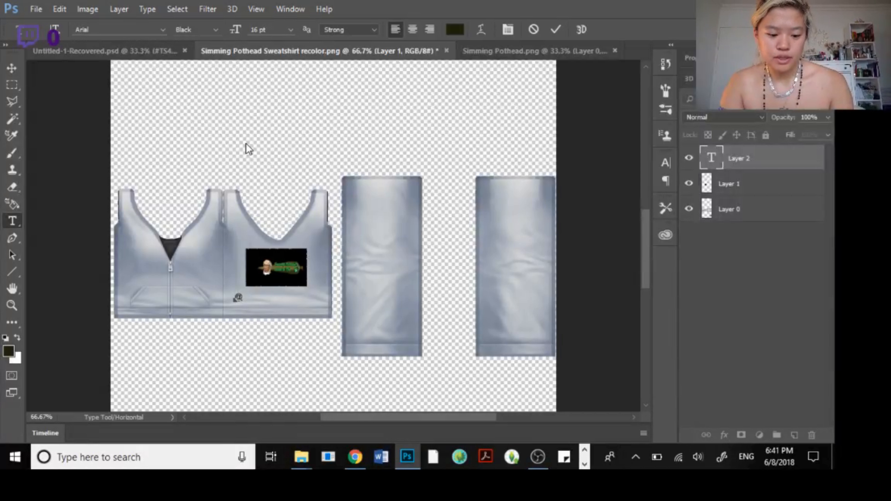
type("s")
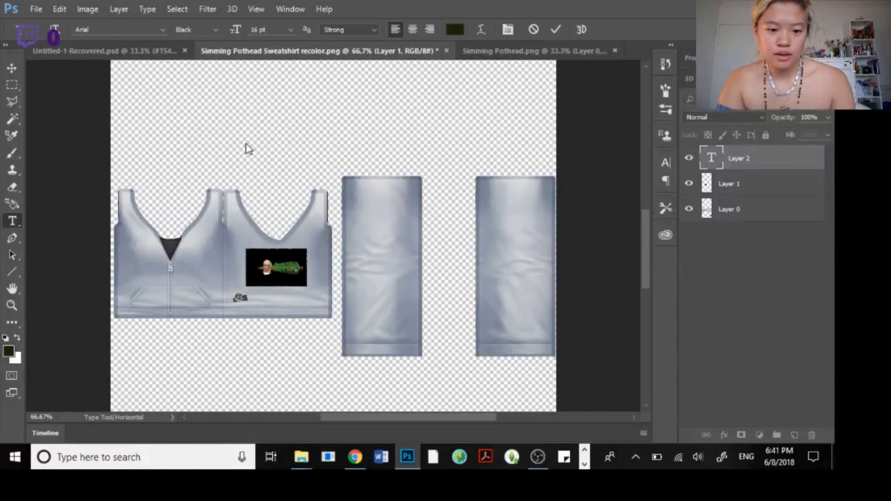
type("immin g")
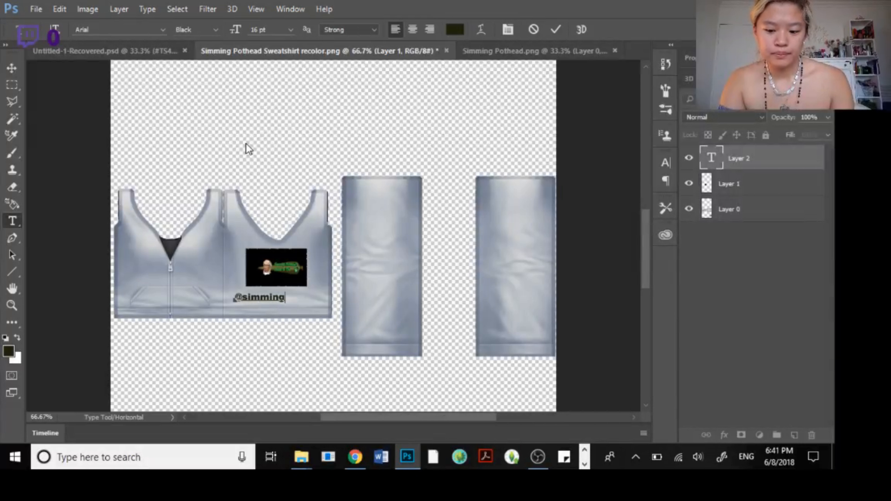
type("_pothead")
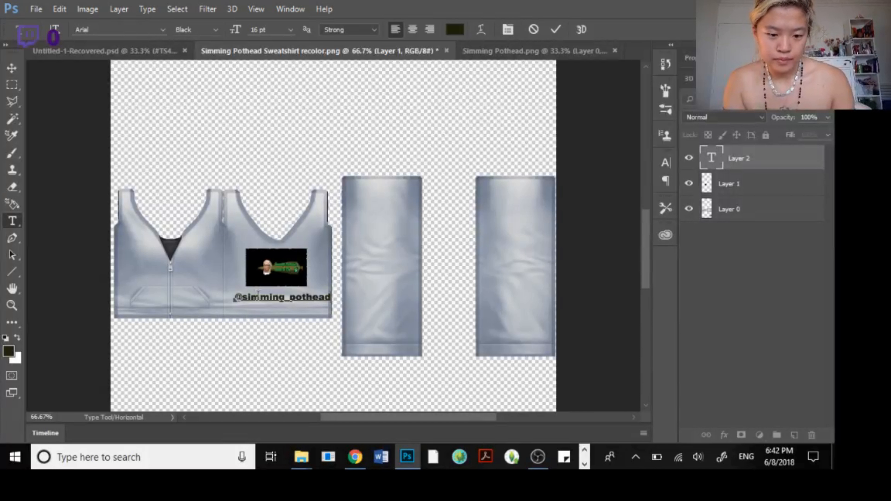
left_click(12, 68)
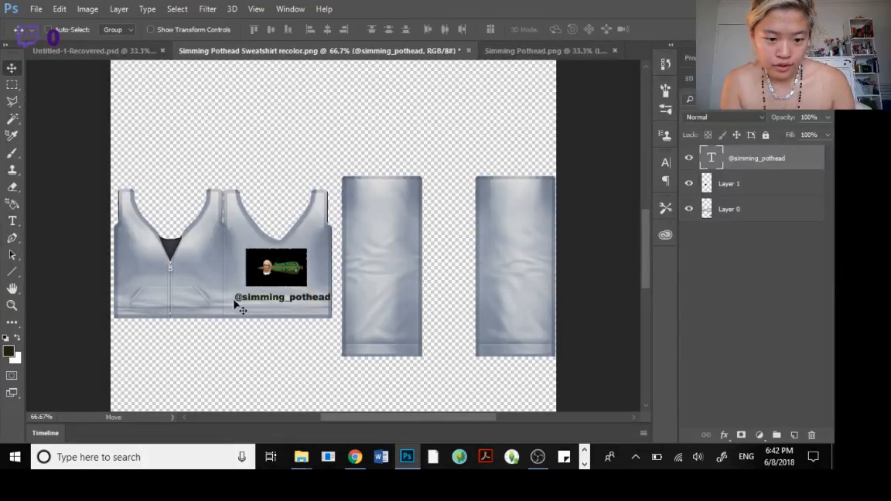
left_click_drag(272, 298, 263, 301)
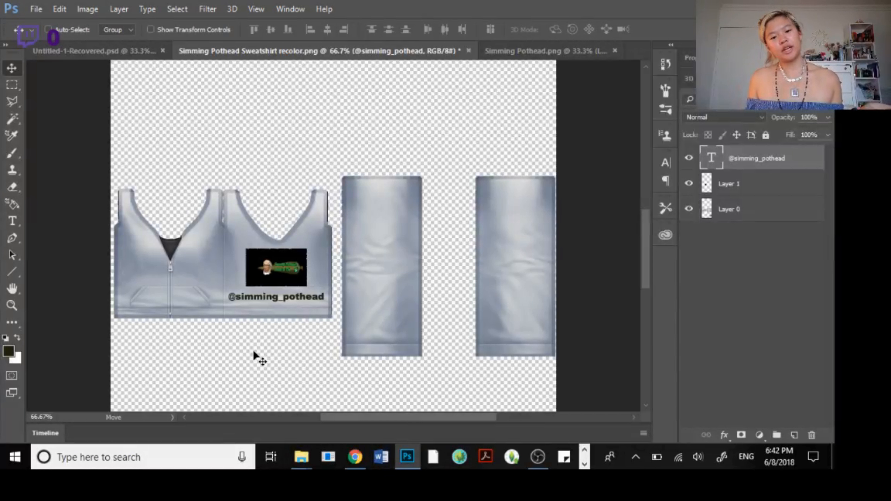
Add the text "FOLLOW ME" on the sleeve piece nearest the back piece, one capital letter per line with a blank line between the words.
left_click(11, 222)
left_click(362, 193)
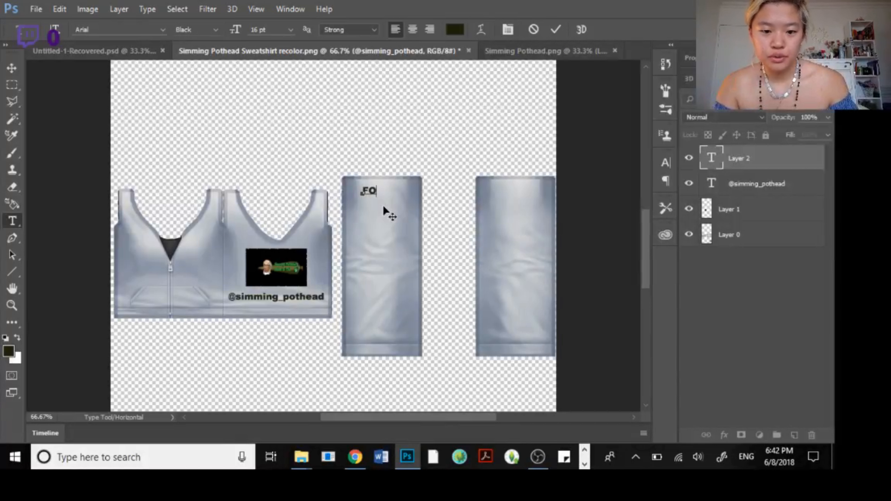
type("FO")
key("BackSpace")
key("Return")
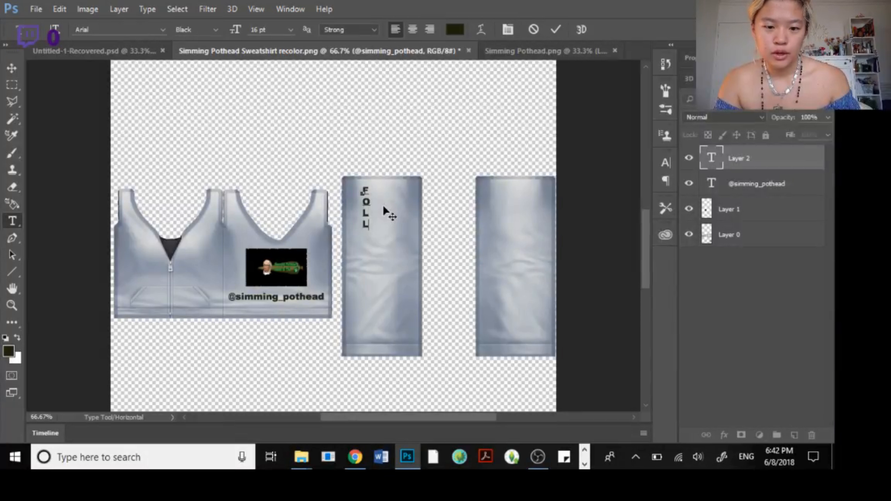
key("Return")
type("O")
key("Return")
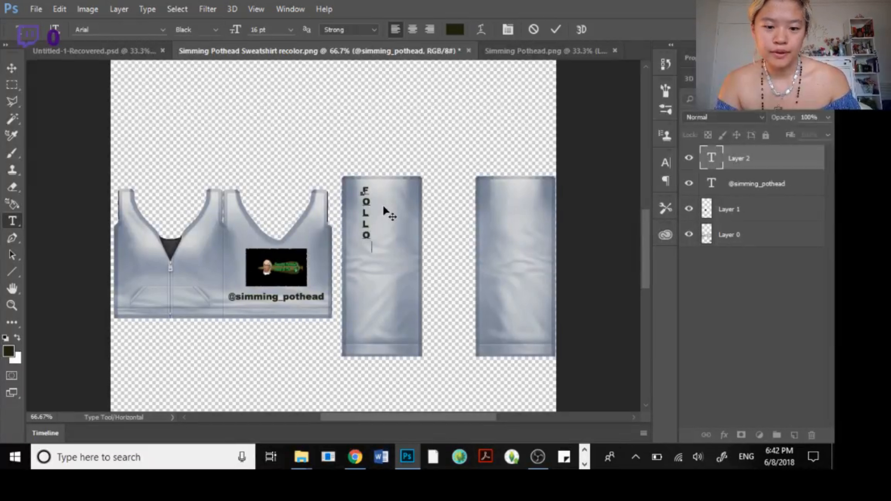
type("W")
key("Return")
type("M")
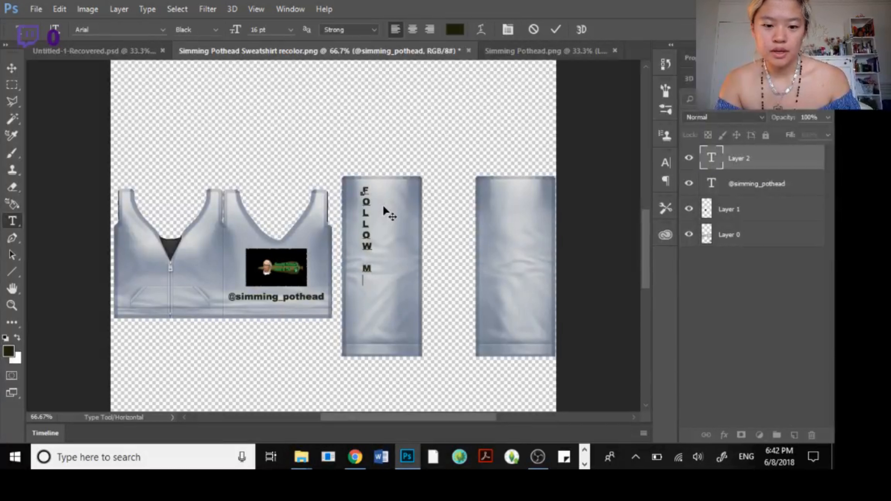
key("Return")
type("E")
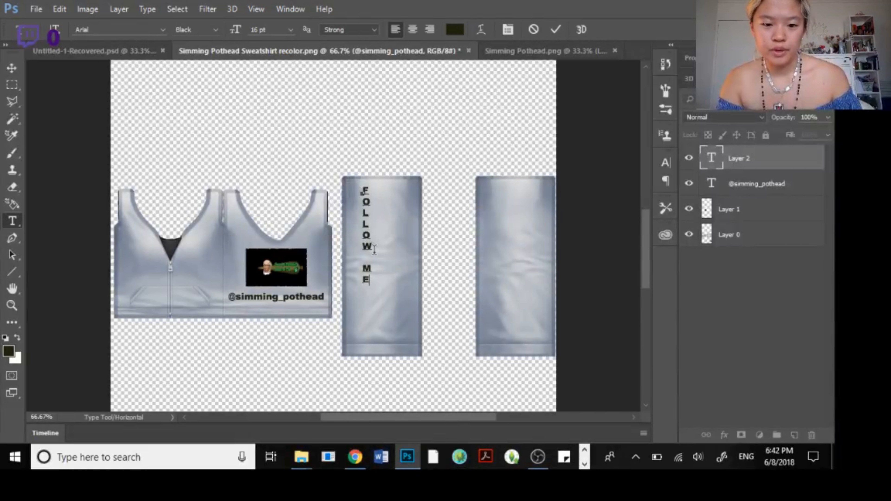
Set the whole "FOLLOW ME" text to 28 pt so it fits the sleeve's length.
key("ctrl+a")
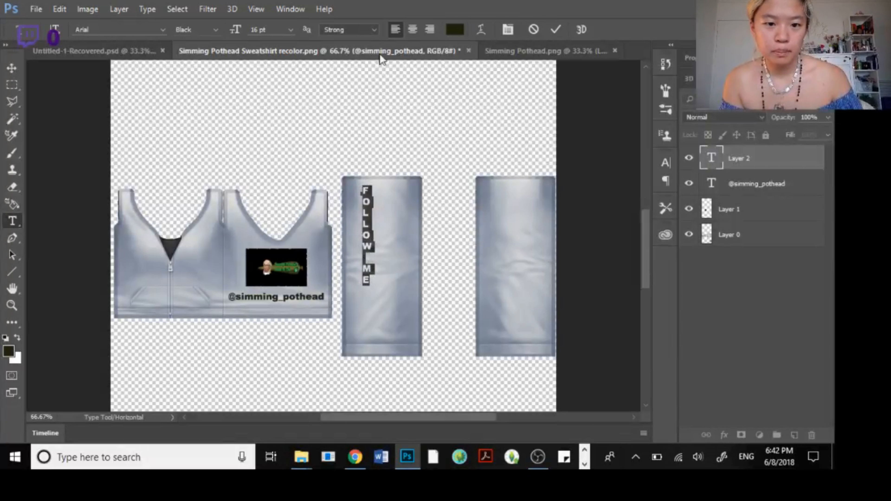
left_click(290, 29)
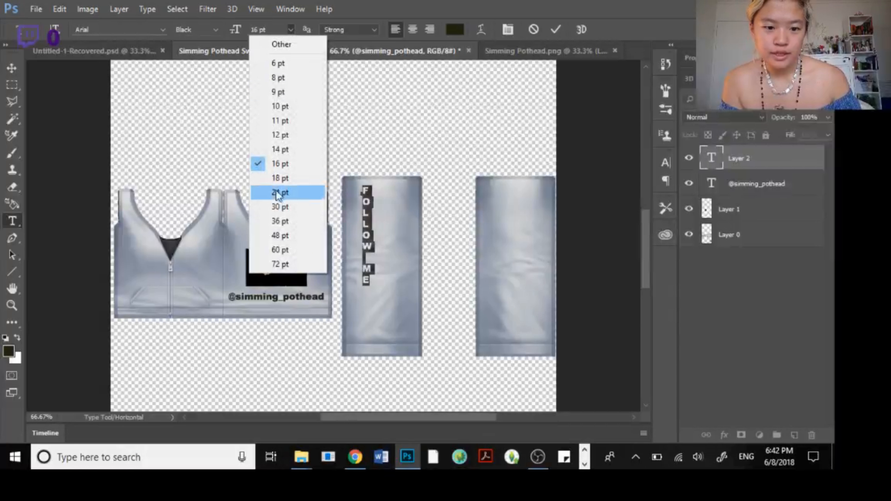
left_click(279, 207)
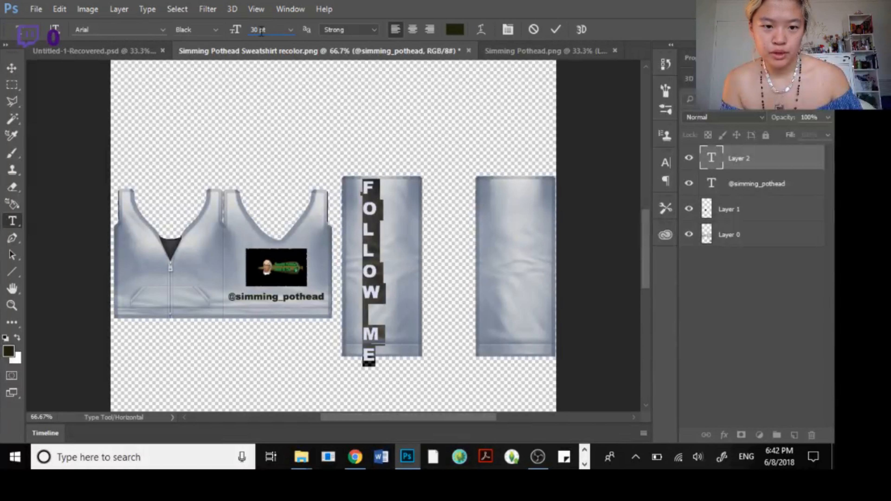
left_click(261, 31)
type("\\")
key("BackSpace")
key("BackSpace")
key("BackSpace")
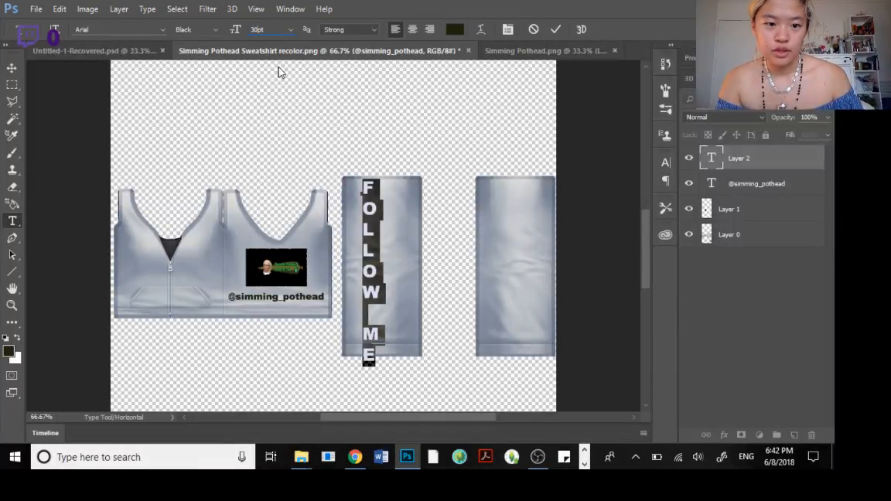
type("8")
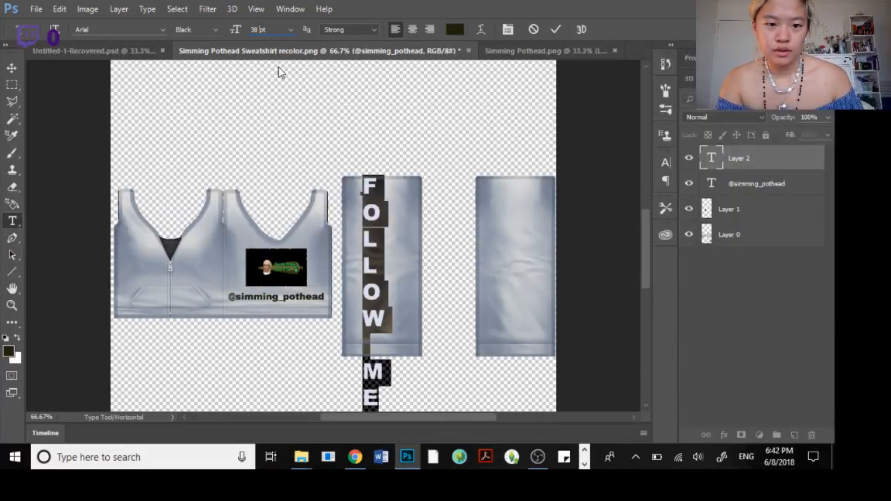
key("Return")
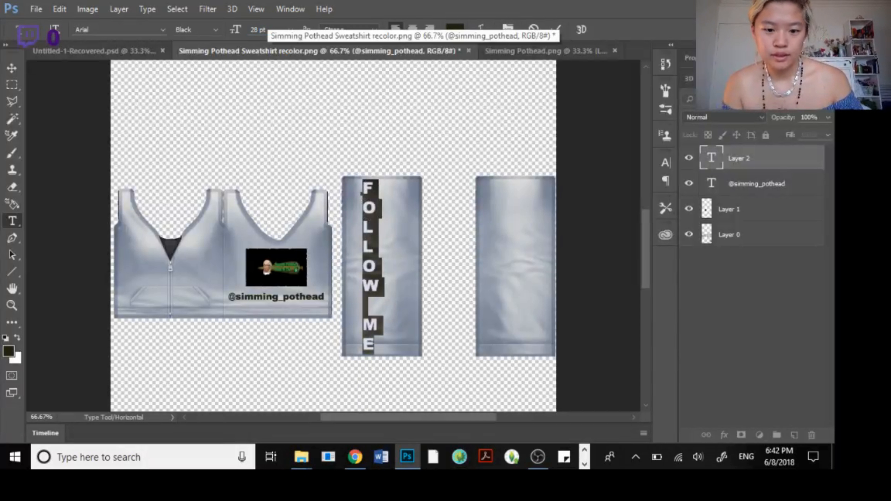
left_click(294, 139)
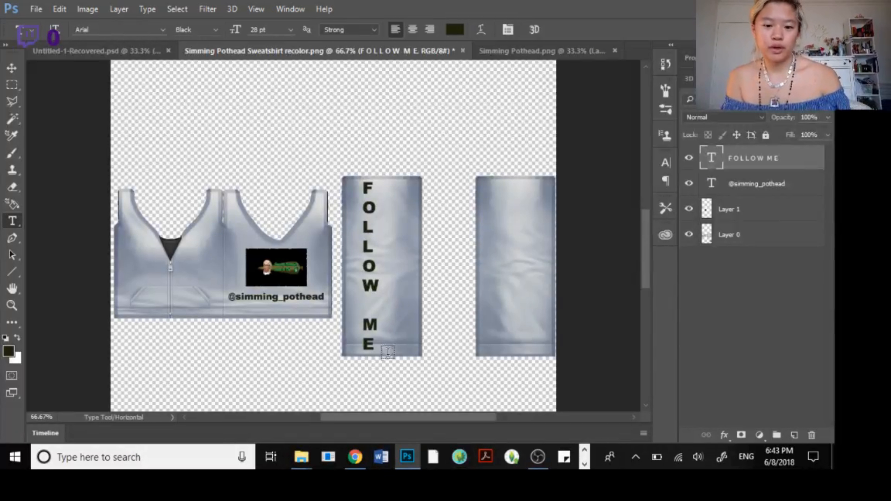
Free Transform the "FOLLOW ME" text to about 140% width and 89% height, centered on the sleeve.
left_click(9, 69)
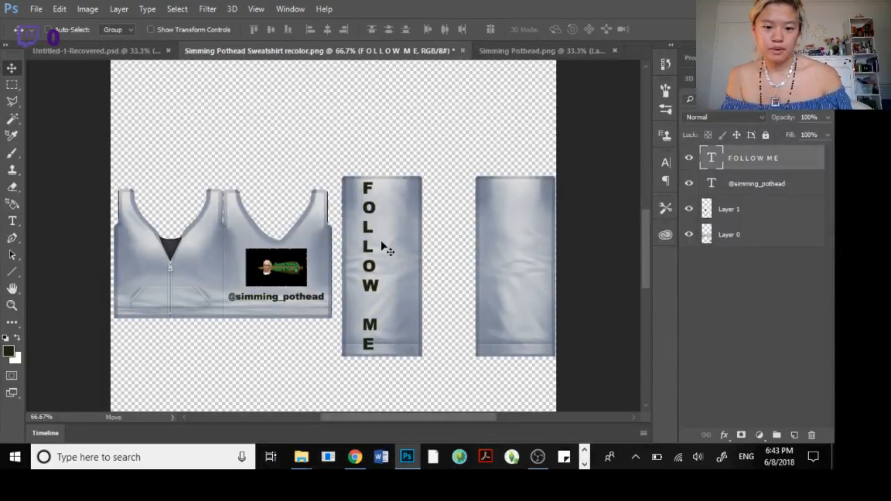
key("ctrl+t")
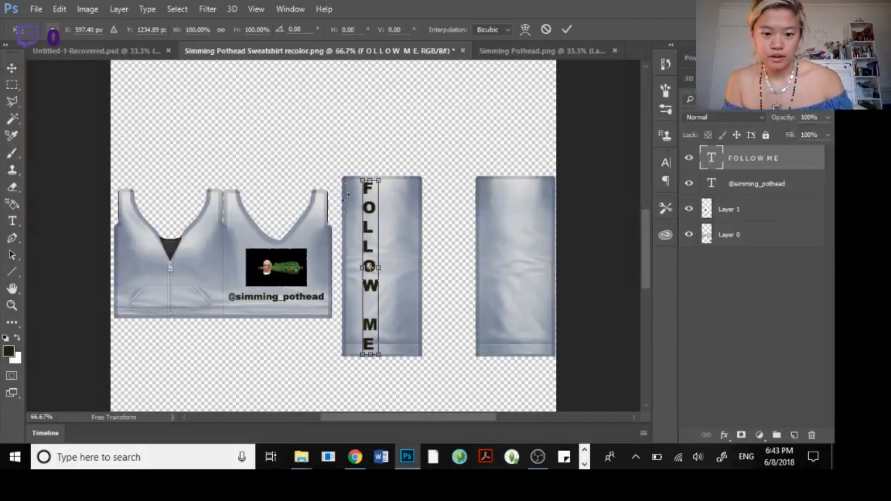
left_click_drag(363, 179, 353, 181)
left_click_drag(366, 231, 383, 230)
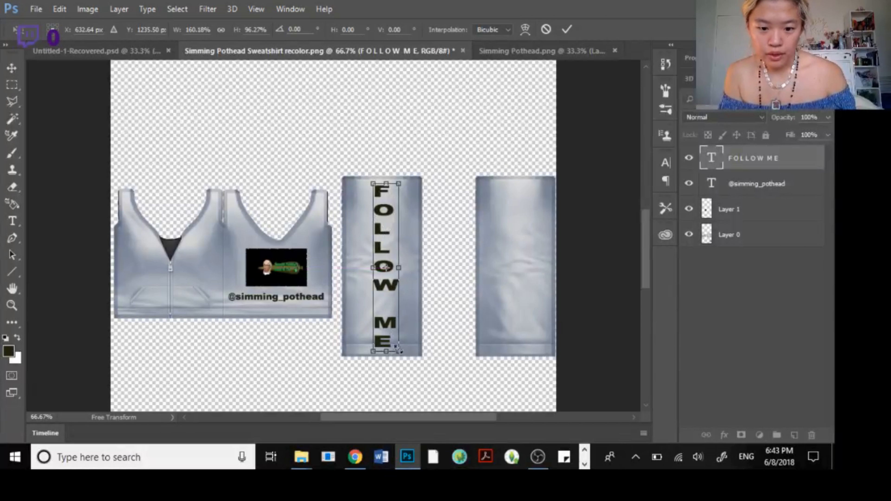
left_click_drag(398, 350, 395, 339)
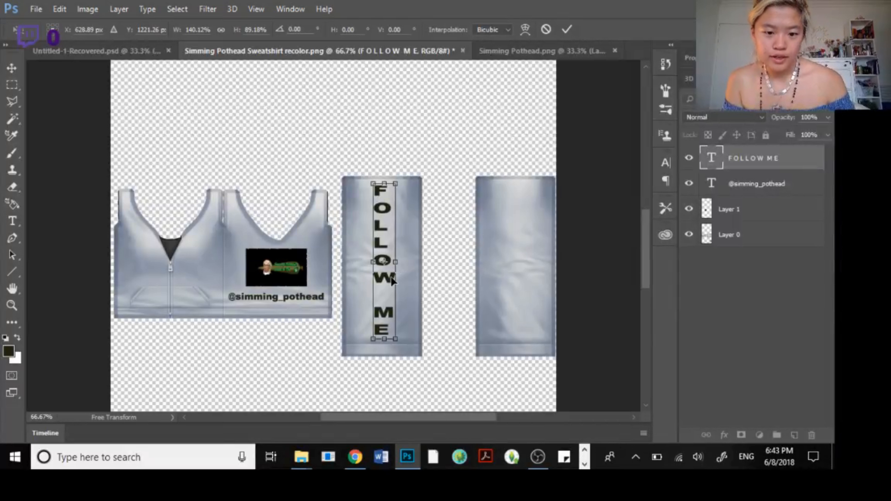
Try the Ravie font on the "FOLLOW ME" text.
left_click(12, 220)
left_click(341, 183)
left_click_drag(390, 331, 375, 190)
left_click(162, 30)
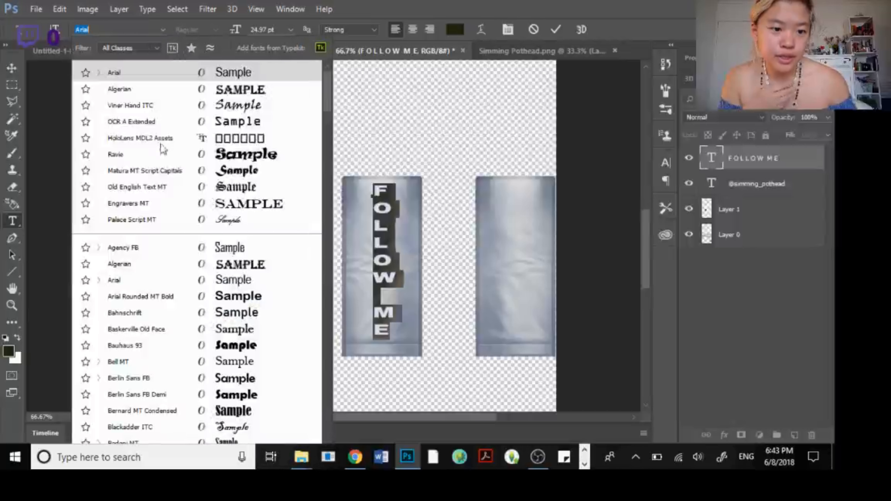
left_click(225, 157)
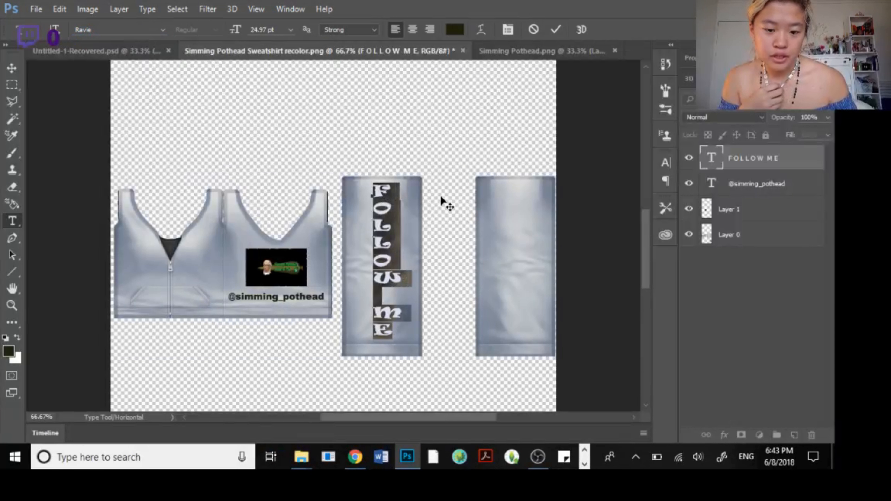
Change the font of the whole "FOLLOW ME" sleeve text to Algerian.
left_click(388, 196)
left_click_drag(390, 330, 373, 187)
left_click(162, 30)
left_click(225, 105)
left_click(303, 142)
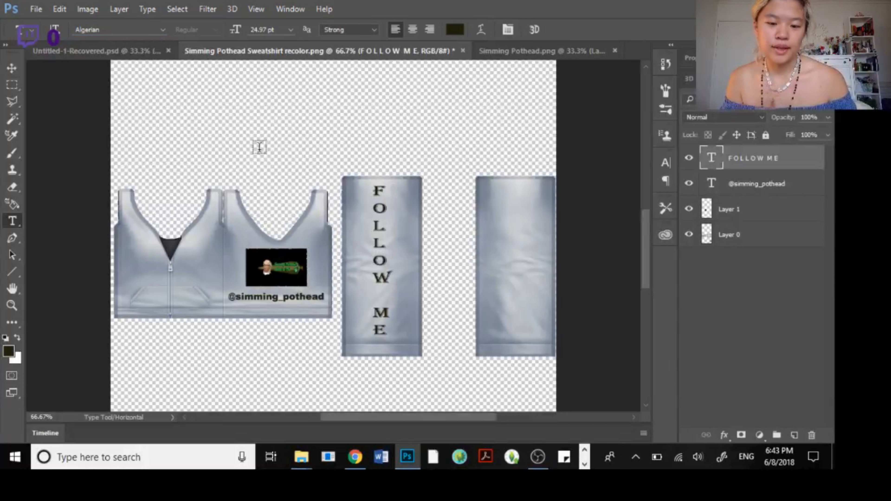
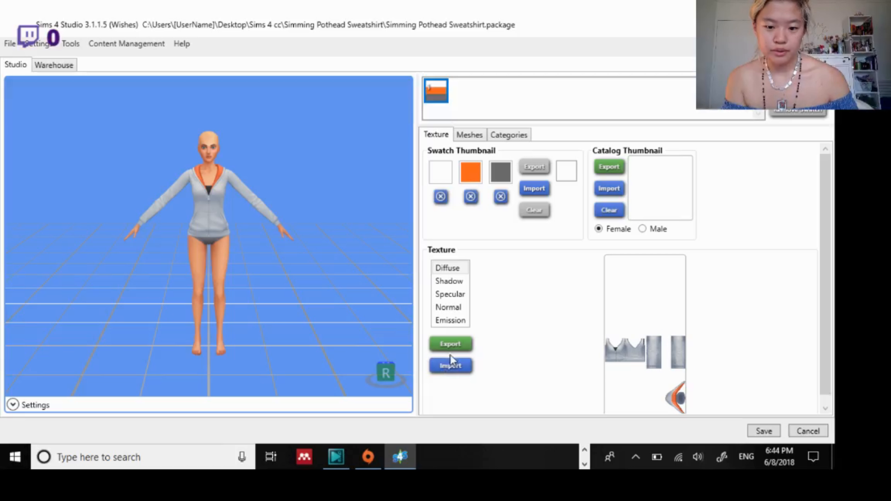
In Sims 4 Studio, import "Simming Pothead Sweatshirt recolor final" as the diffuse texture and turn the model to view its back.
left_click(449, 366)
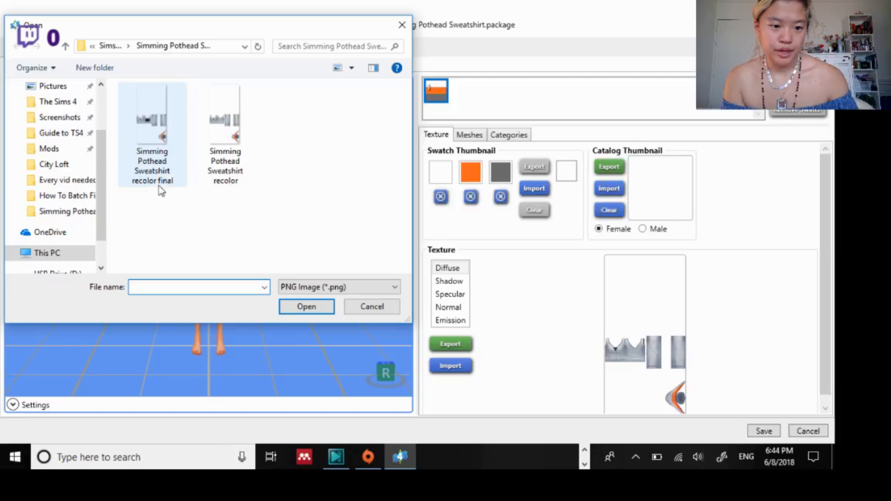
double_click(161, 172)
double_click(384, 374)
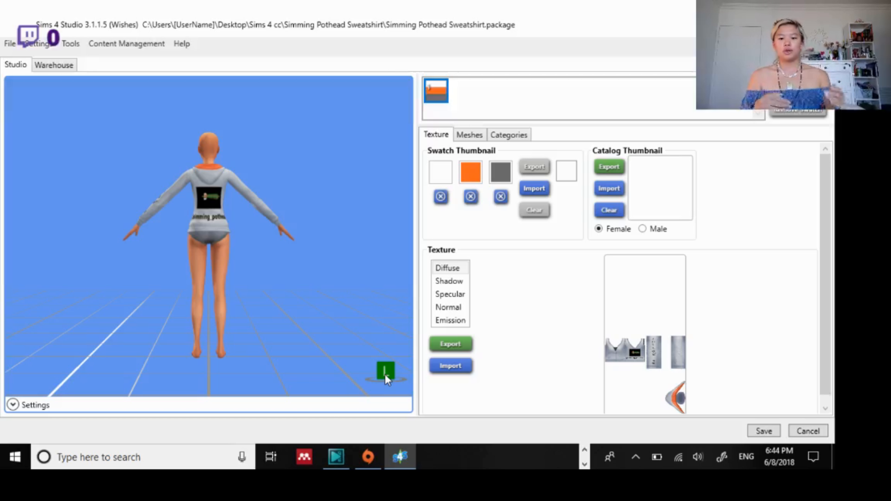
left_click(585, 450)
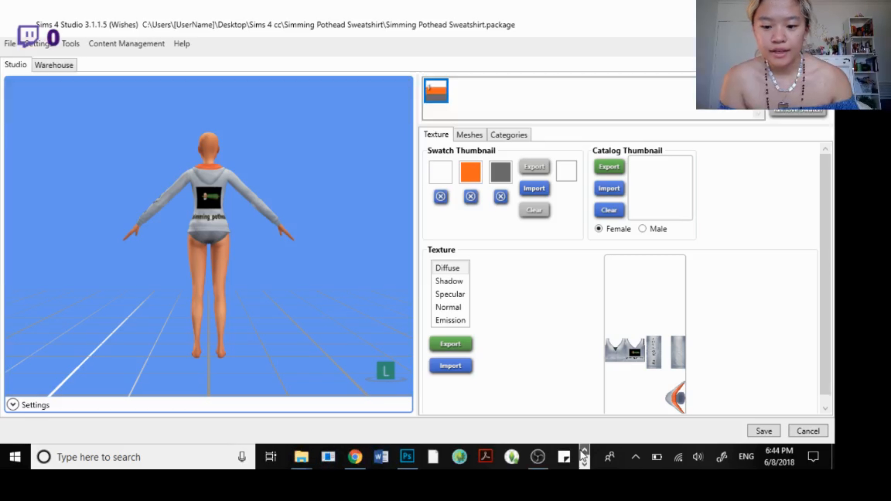
left_click(407, 456)
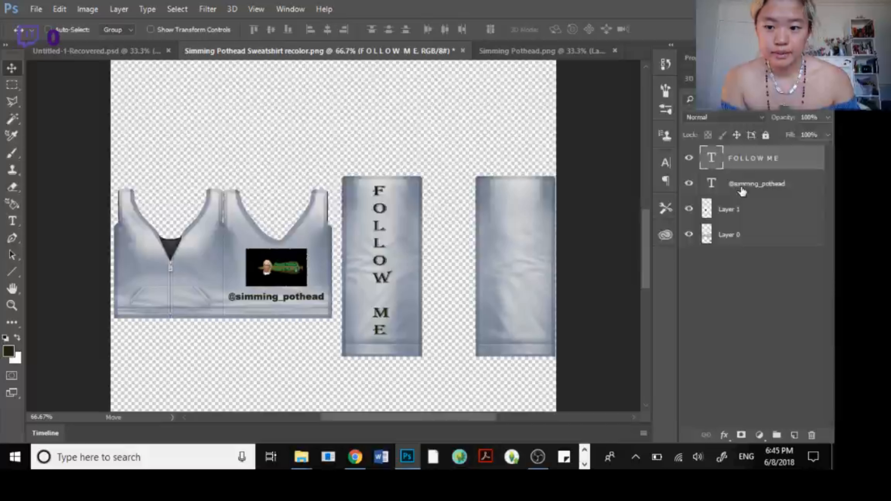
left_click(746, 189)
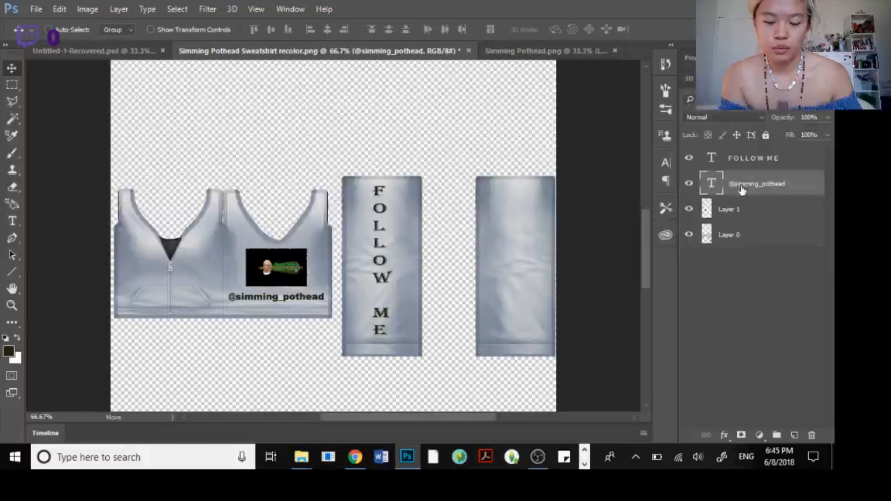
key("ctrl")
key("ctrl+t")
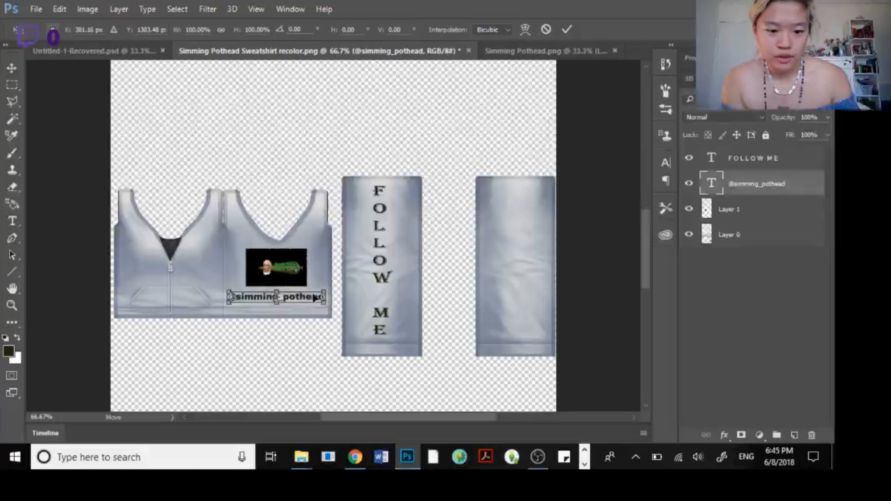
left_click_drag(229, 293, 256, 297)
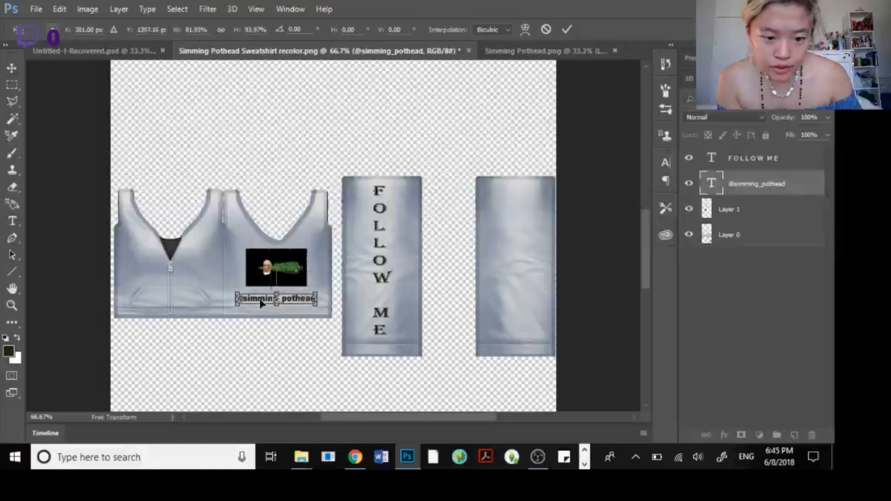
left_click_drag(260, 298, 260, 294)
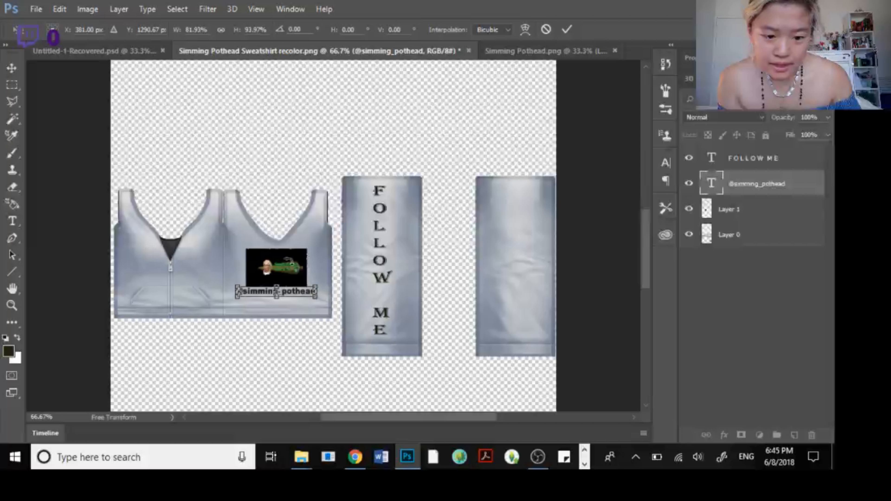
key("Return")
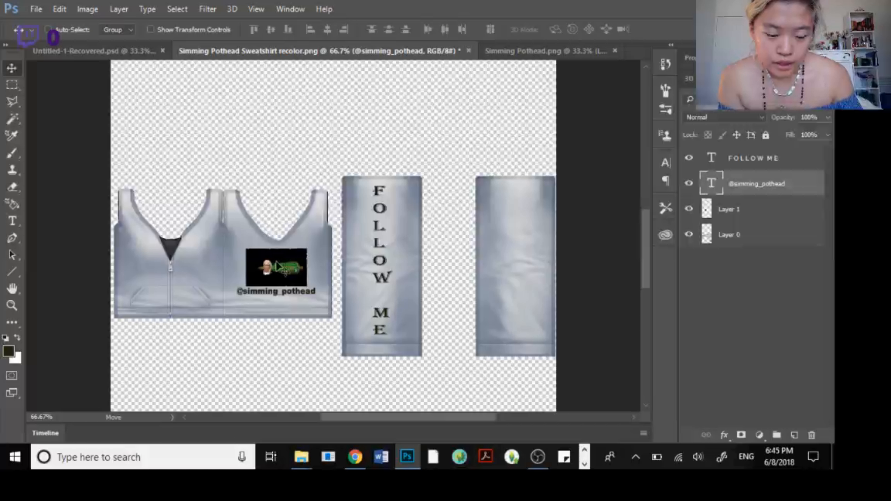
left_click(736, 208)
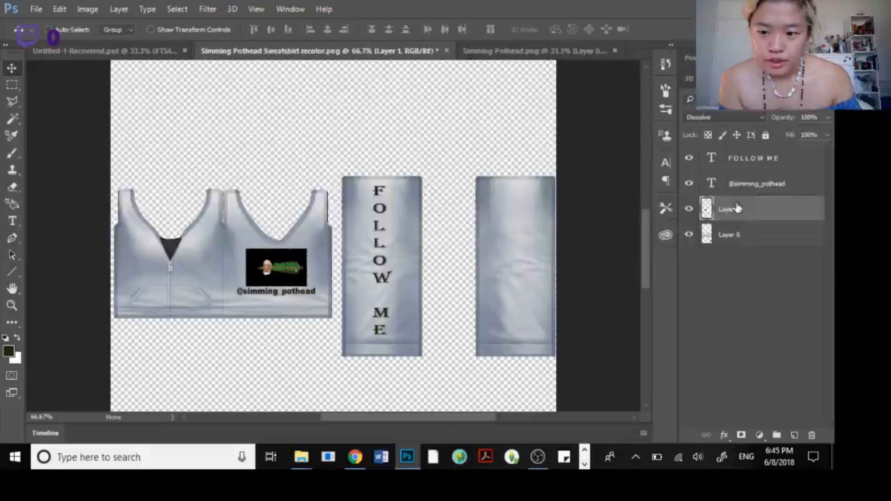
key("ctrl")
key("ctrl+t")
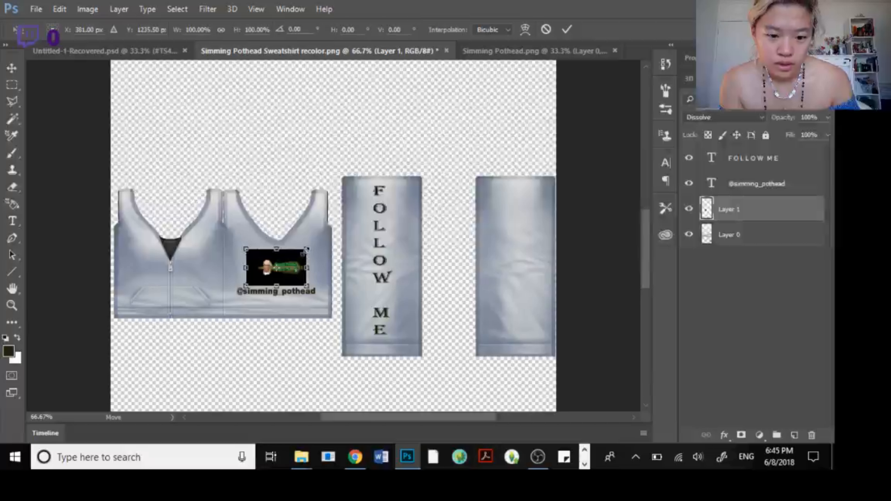
left_click_drag(306, 248, 292, 256)
left_click_drag(274, 273, 281, 269)
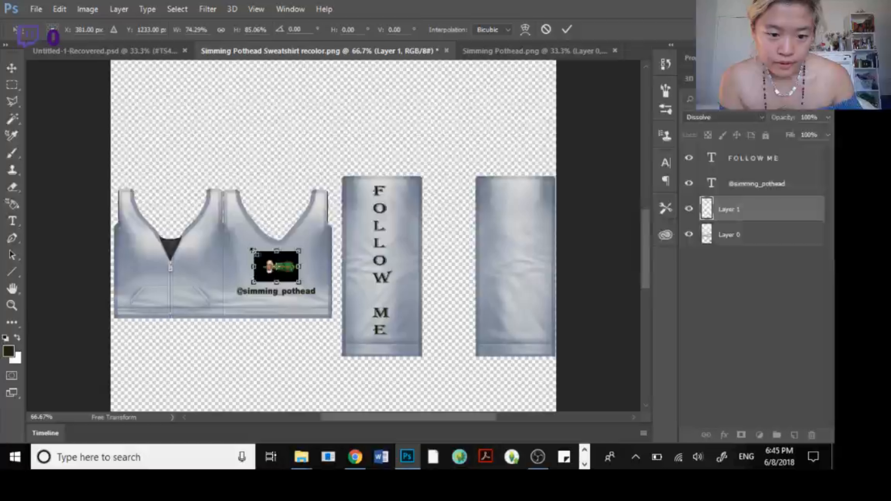
left_click_drag(252, 250, 257, 258)
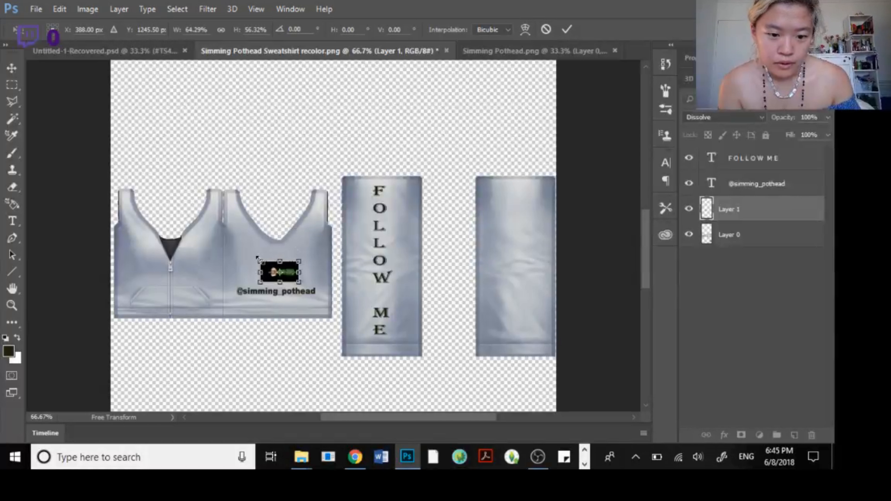
right_click(268, 274)
left_click(242, 325)
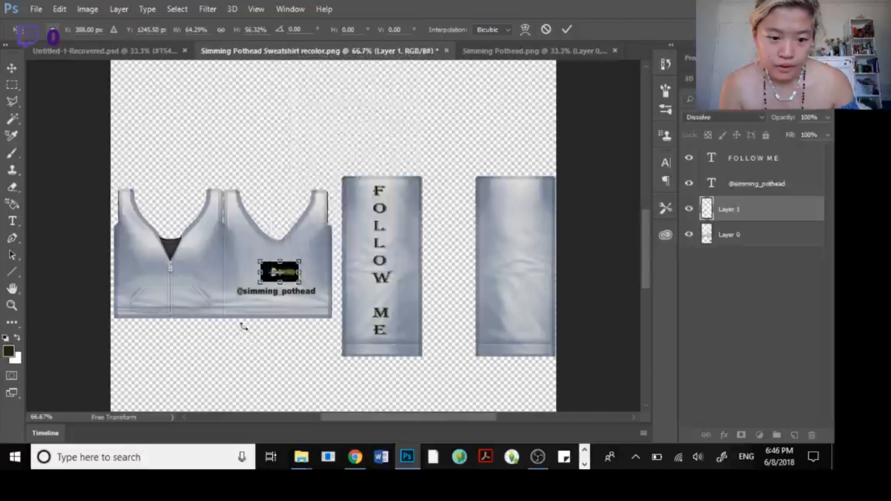
key("Return")
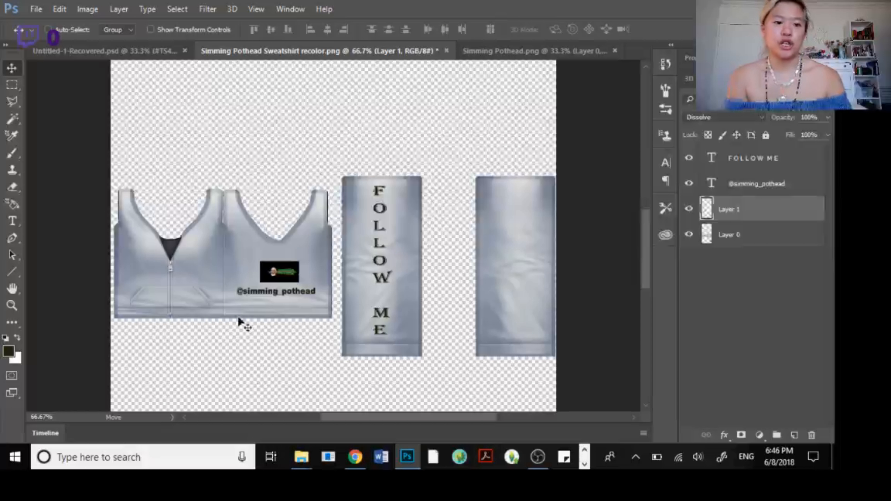
Save the texture as a PNG named "Simming Pothead Sweatshirt recolor final", overwriting the existing file.
left_click(36, 10)
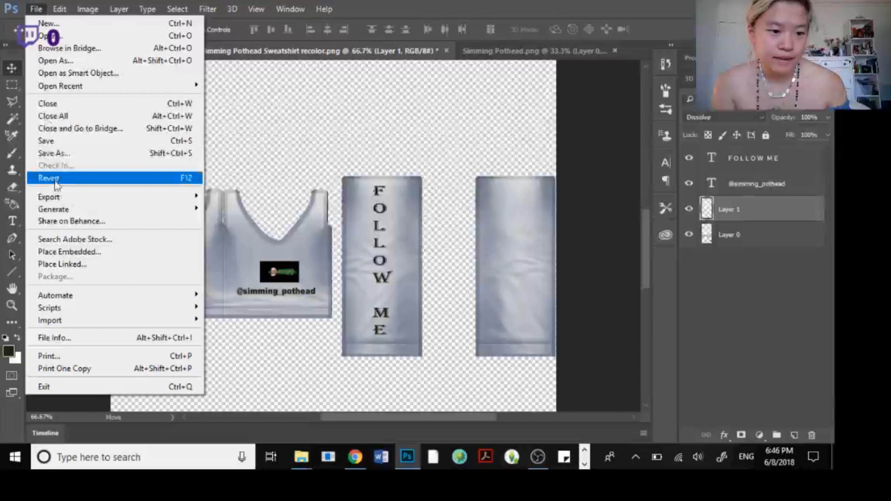
left_click(63, 147)
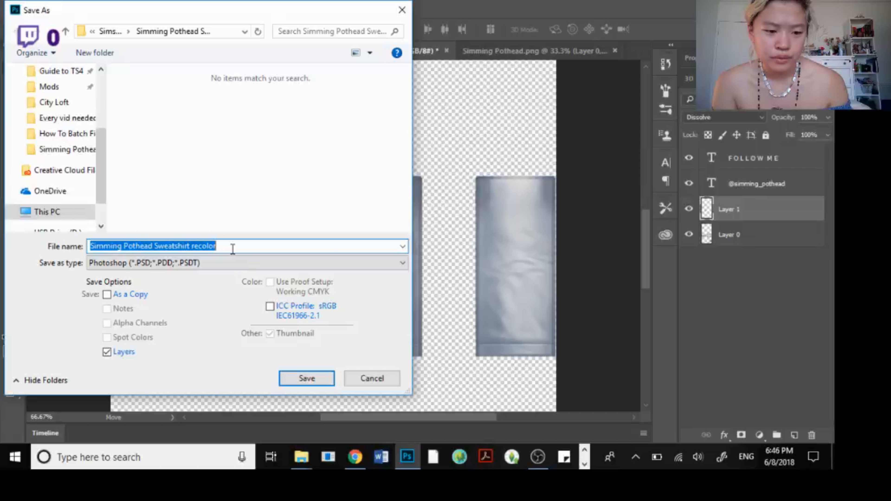
left_click(368, 383)
left_click(36, 9)
left_click(63, 146)
left_click(230, 247)
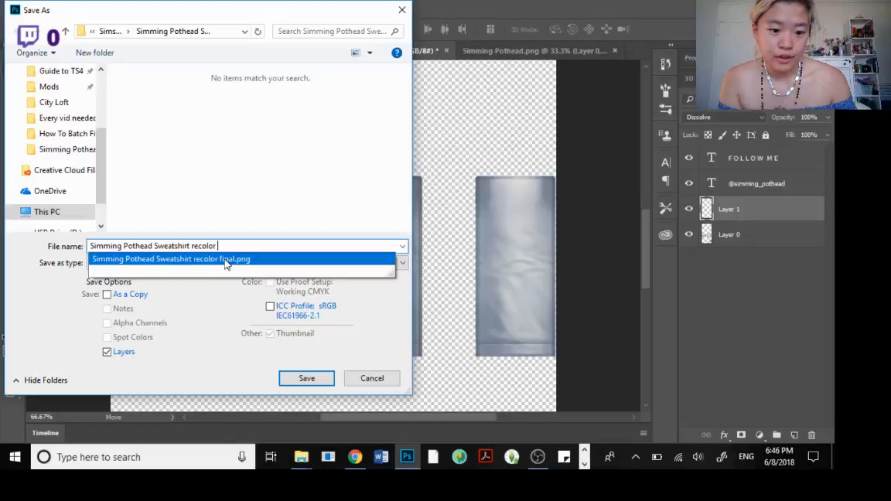
left_click(226, 260)
left_click(172, 263)
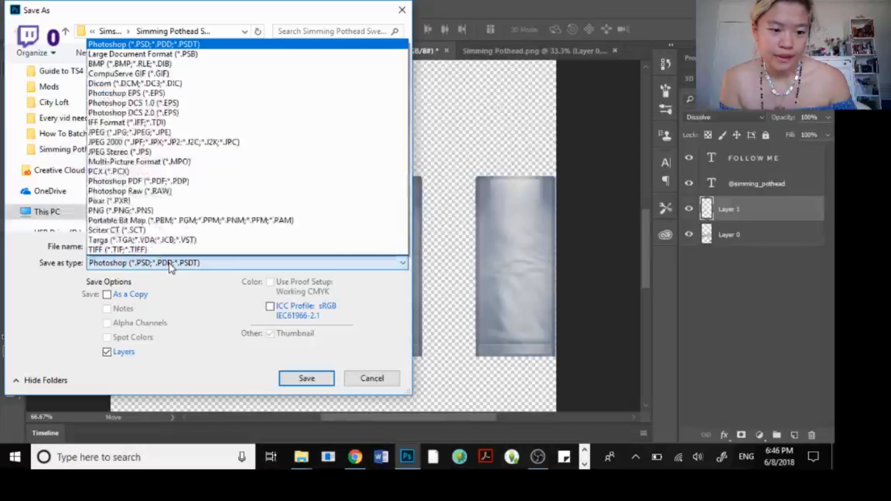
left_click(116, 211)
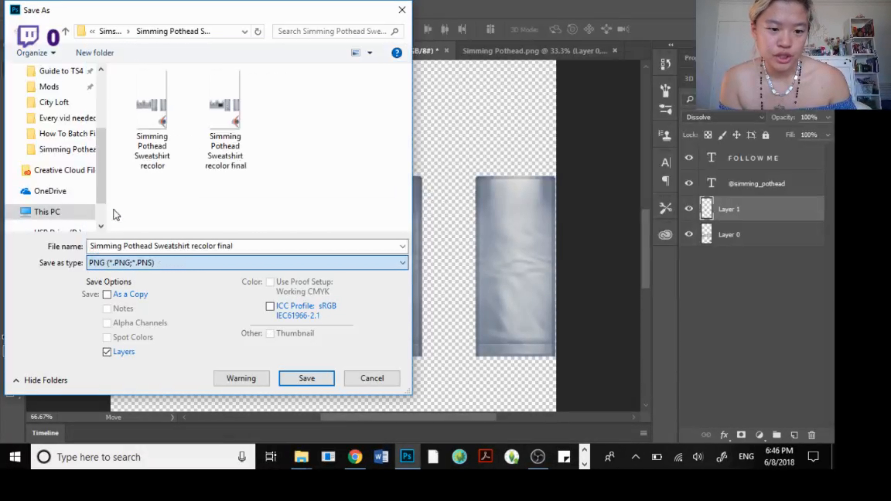
left_click(294, 382)
left_click(536, 198)
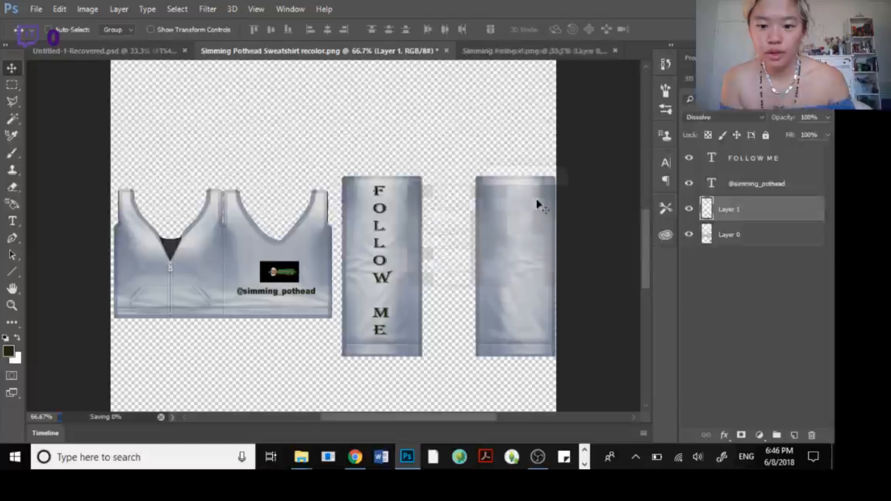
In Sims 4 Studio, import "Simming Pothead Sweatshirt recolor final" as the diffuse texture and check the model's front and back.
key("alt+Tab")
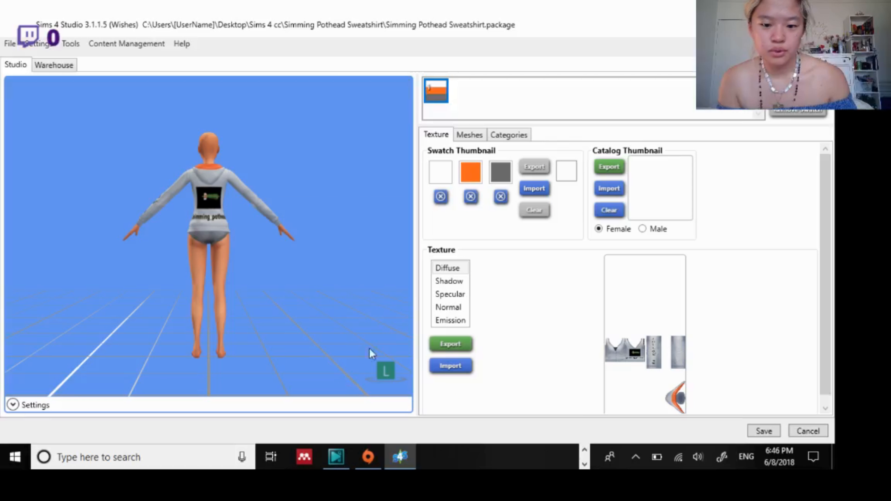
left_click(440, 358)
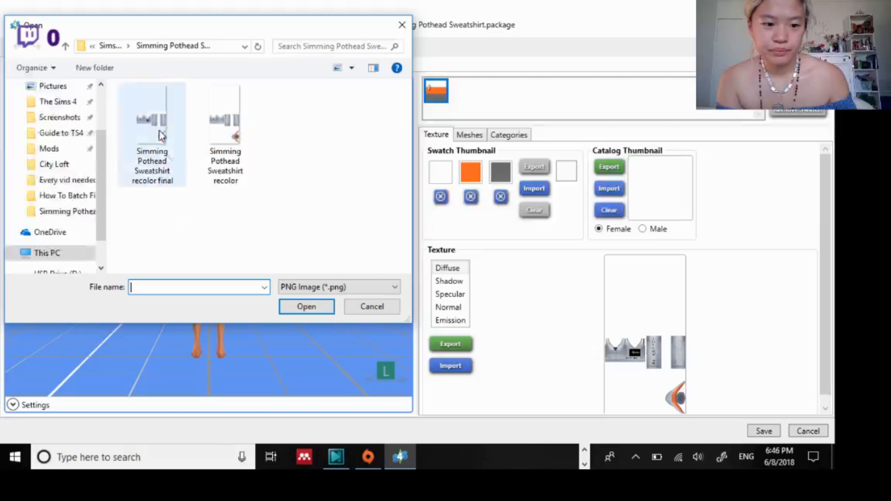
double_click(161, 136)
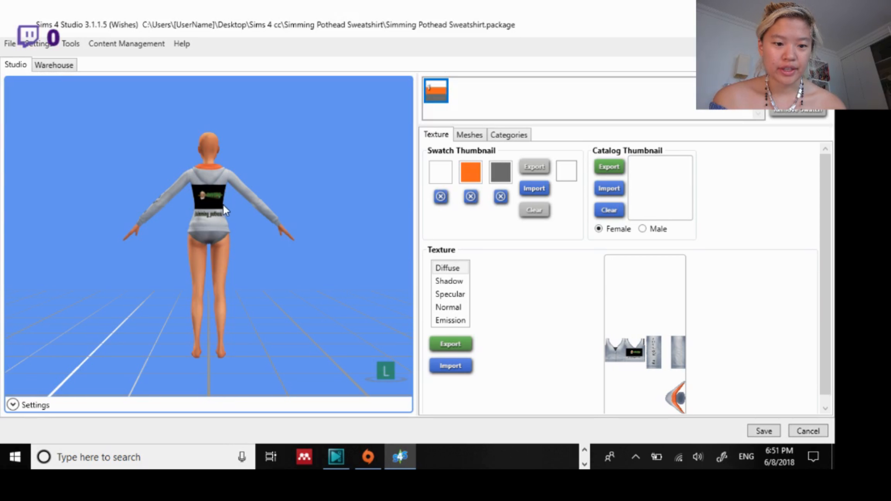
left_click(385, 371)
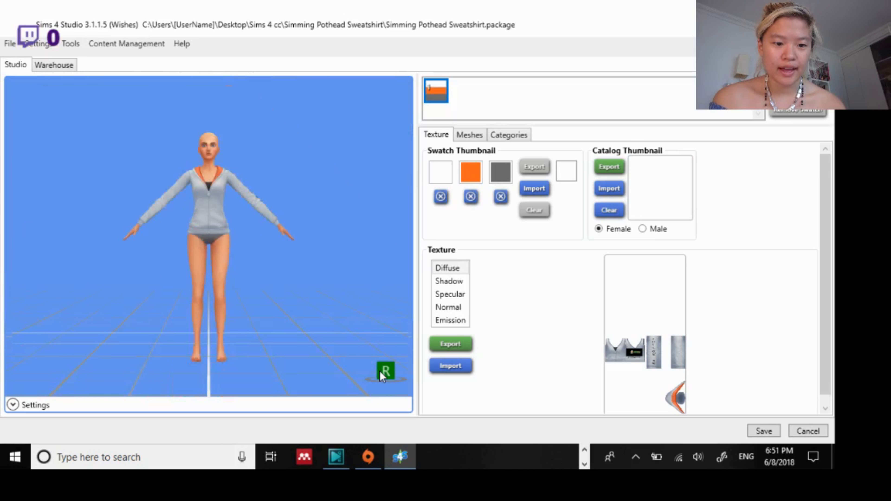
left_click(385, 371)
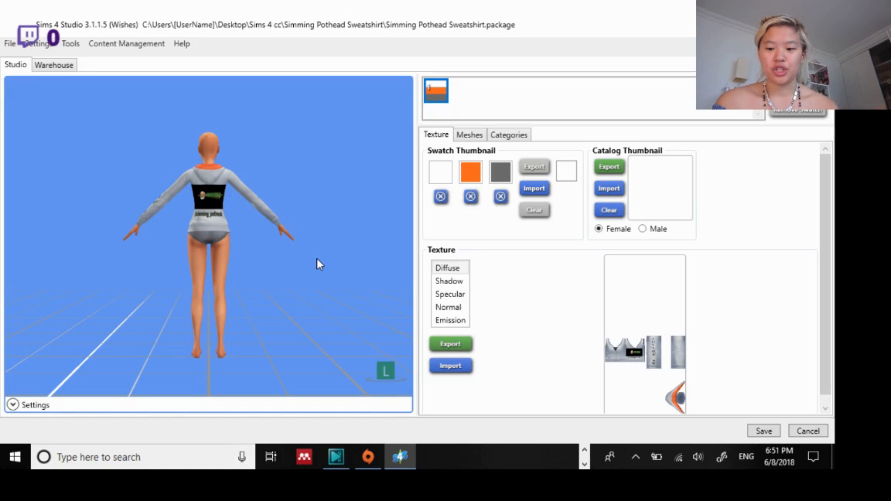
Save the Simming Pothead Sweatshirt package and dismiss the save confirmation.
left_click(765, 432)
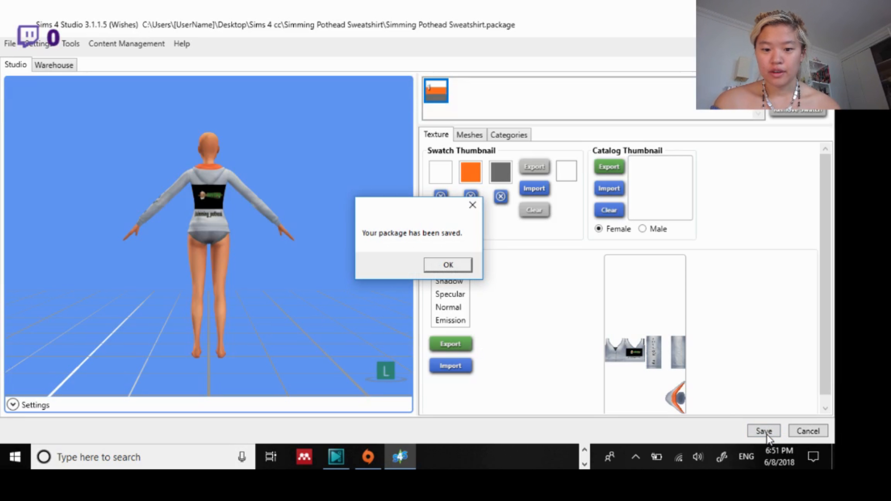
left_click(439, 269)
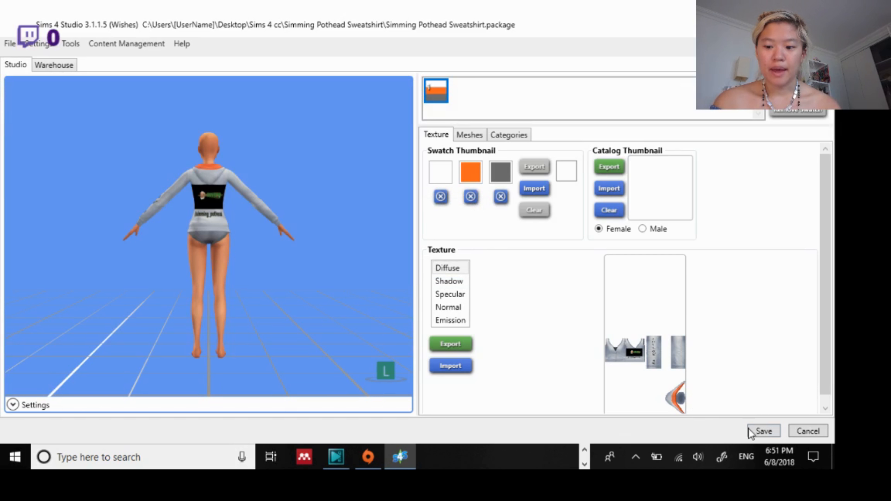
left_click(756, 431)
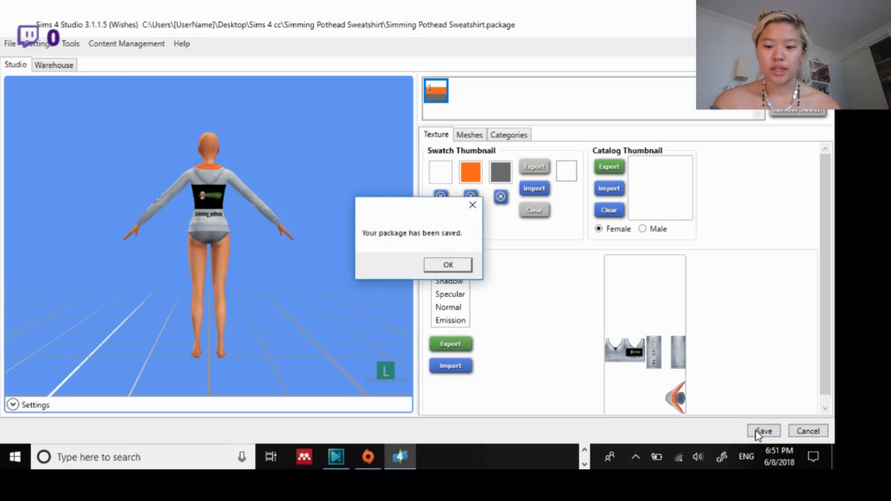
left_click(445, 266)
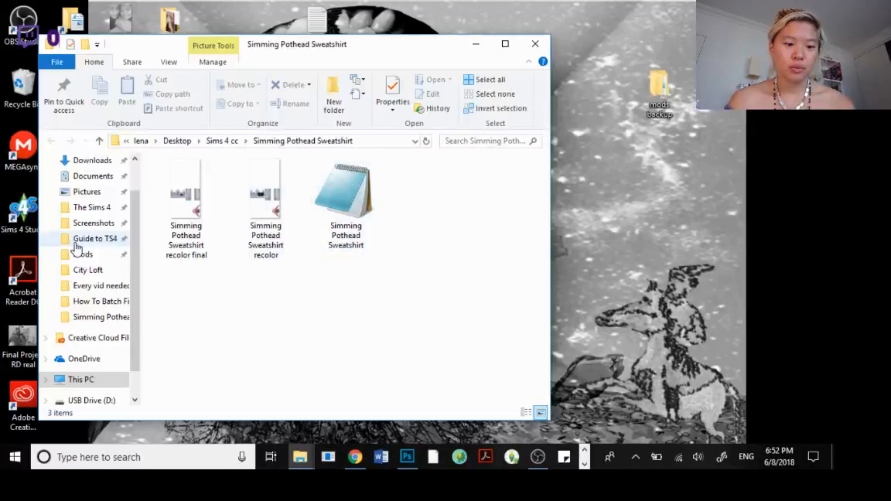
Copy the "Simming Pothead Sweatshirt" package file from the Simming Pothead Sweatshirt folder, keeping the original there.
left_click_drag(344, 196, 659, 218)
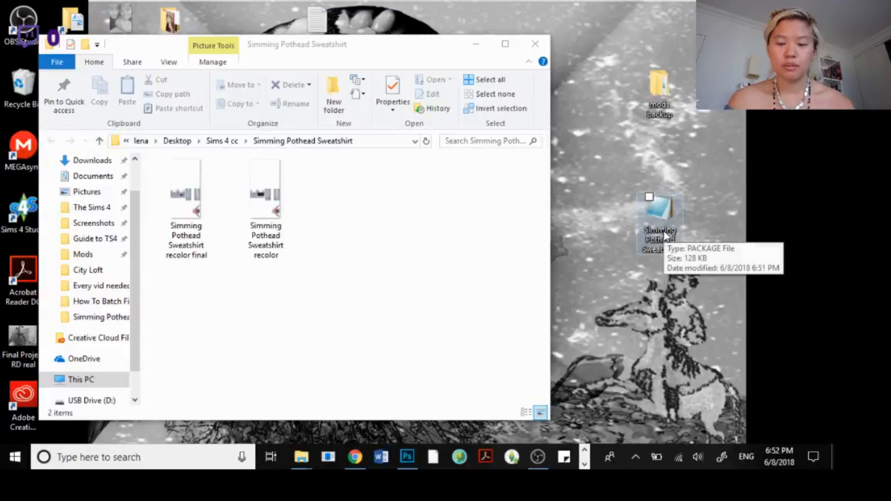
left_click_drag(663, 223, 396, 234)
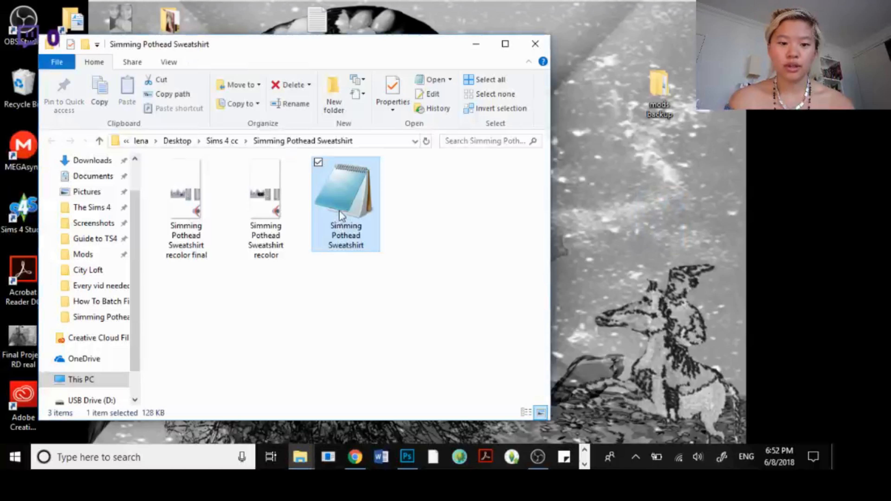
right_click(340, 205)
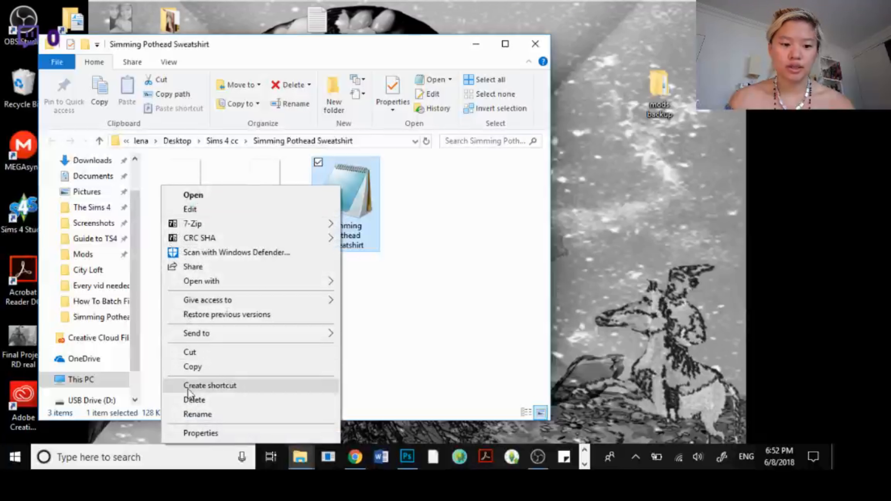
left_click(200, 366)
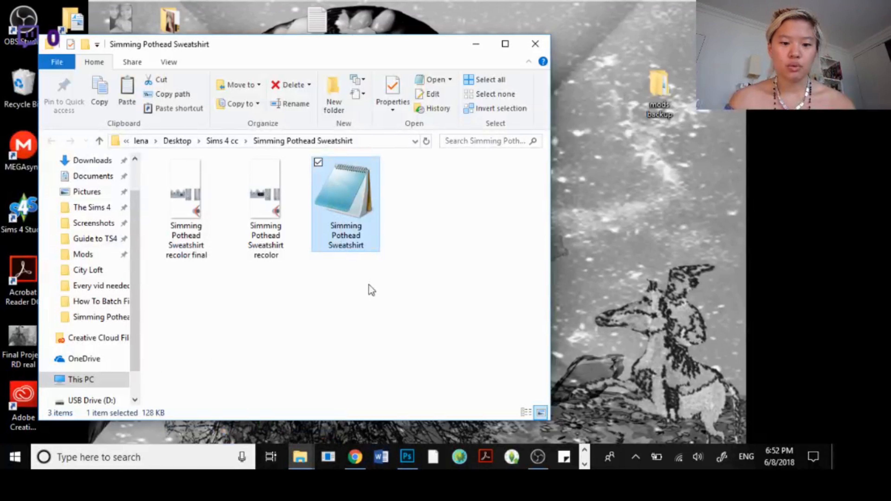
left_click(432, 260)
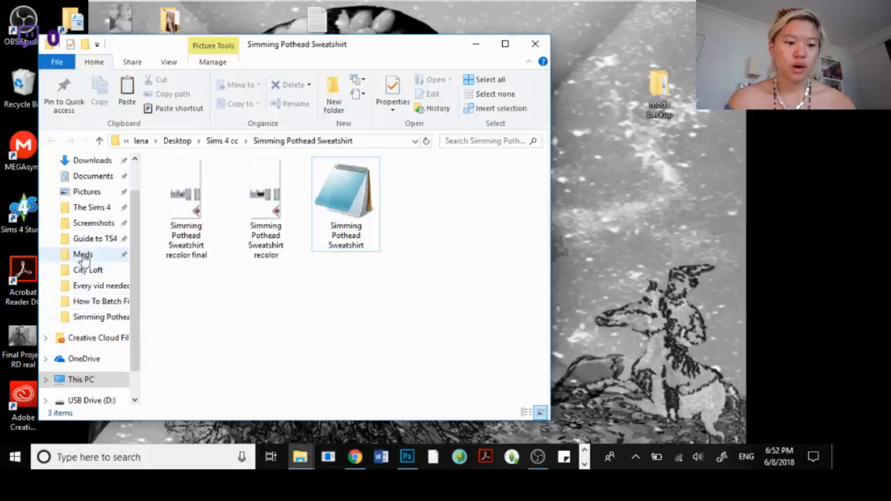
Open the Clothes folder inside Documents > Electronic Arts > The Sims 4 > Mods.
left_click(102, 183)
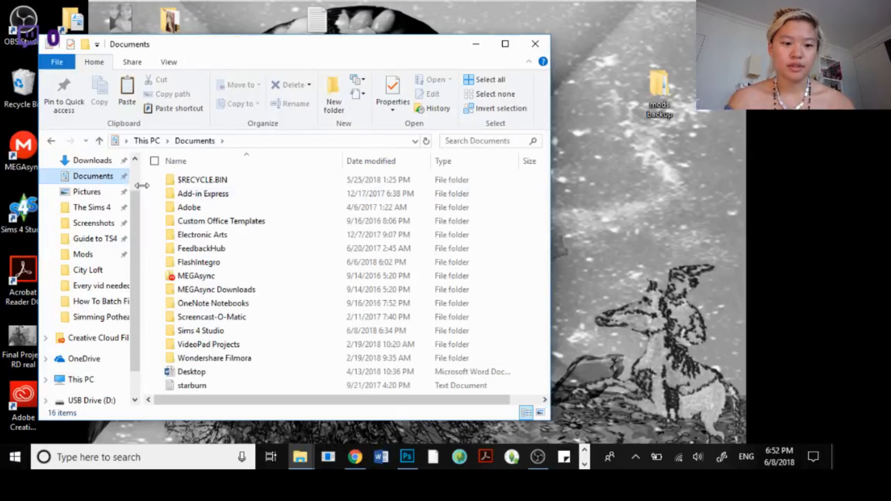
double_click(200, 236)
double_click(204, 181)
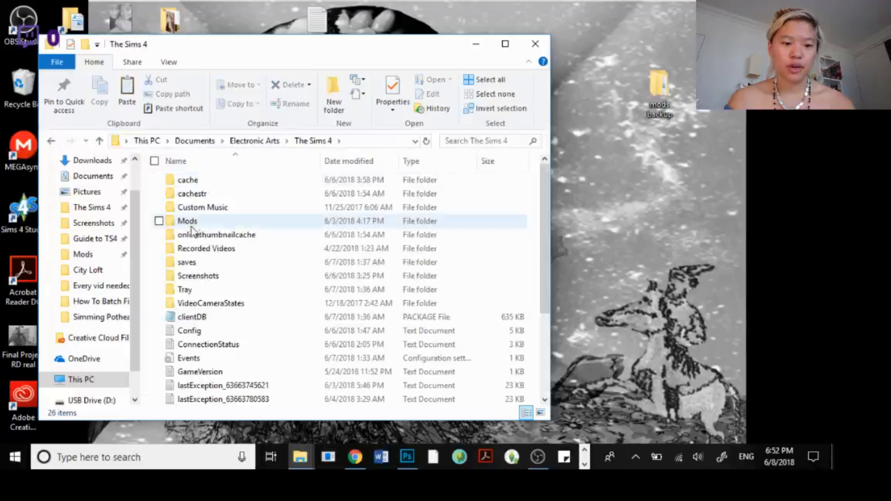
left_click(197, 220)
double_click(197, 220)
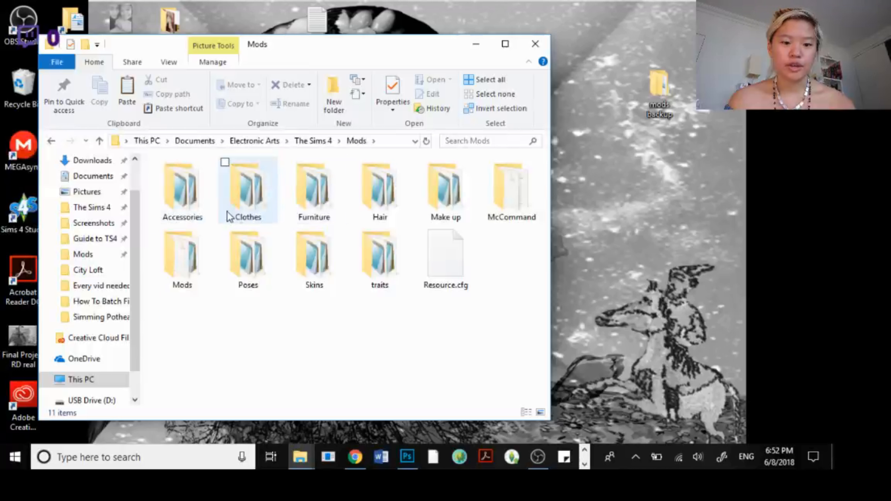
left_click(241, 209)
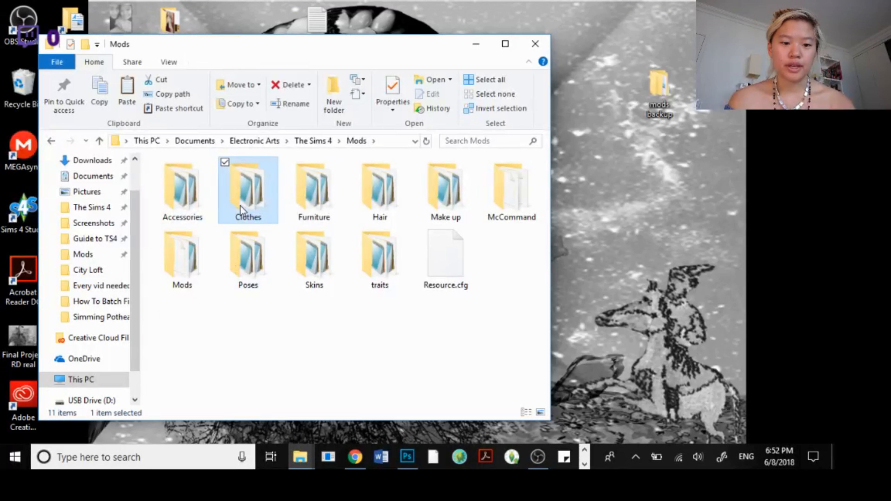
Paste the copied Simming Pothead Sweatshirt package into the Clothes folder and check its entry in the file list.
right_click(146, 220)
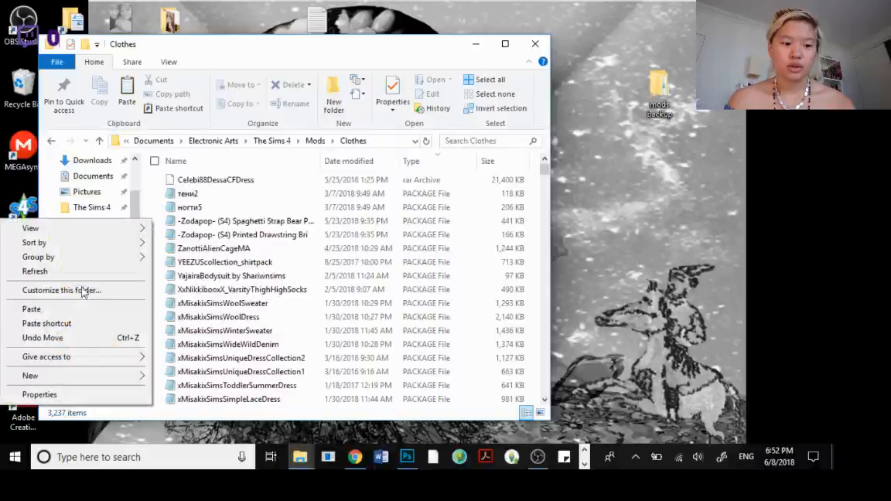
left_click(66, 312)
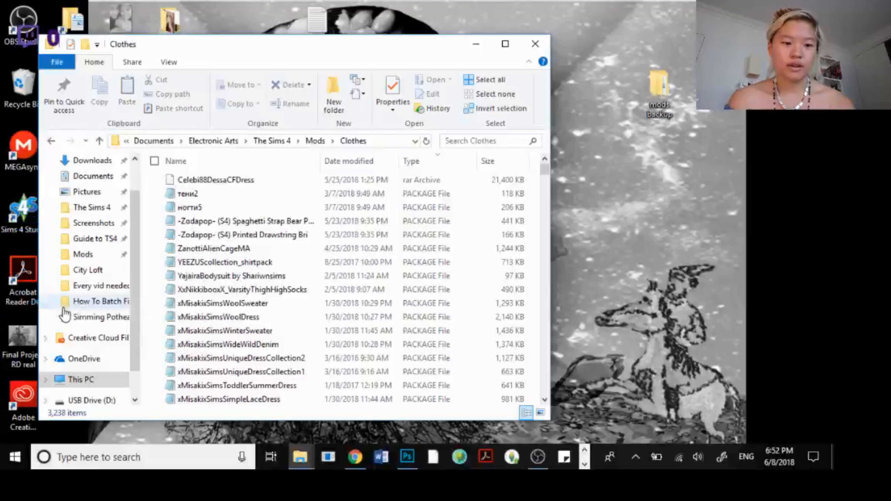
scroll(219, 194, "down", 5)
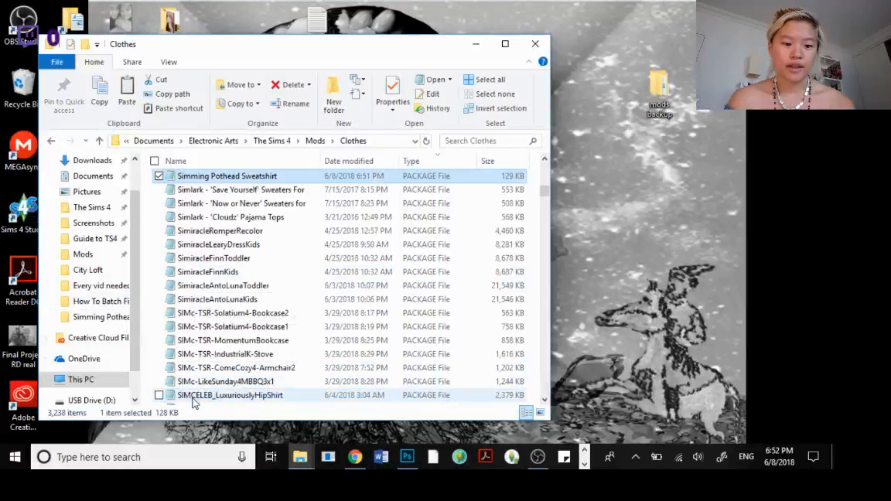
left_click(230, 178)
left_click(314, 179)
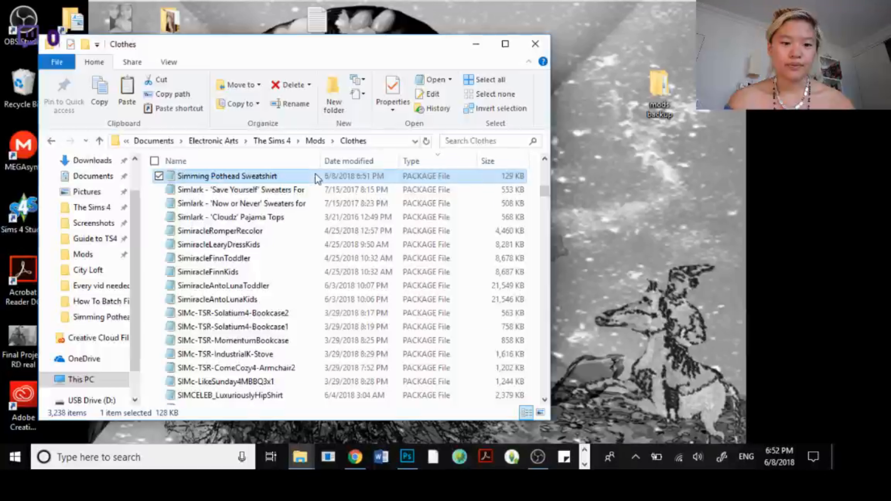
left_click(151, 198)
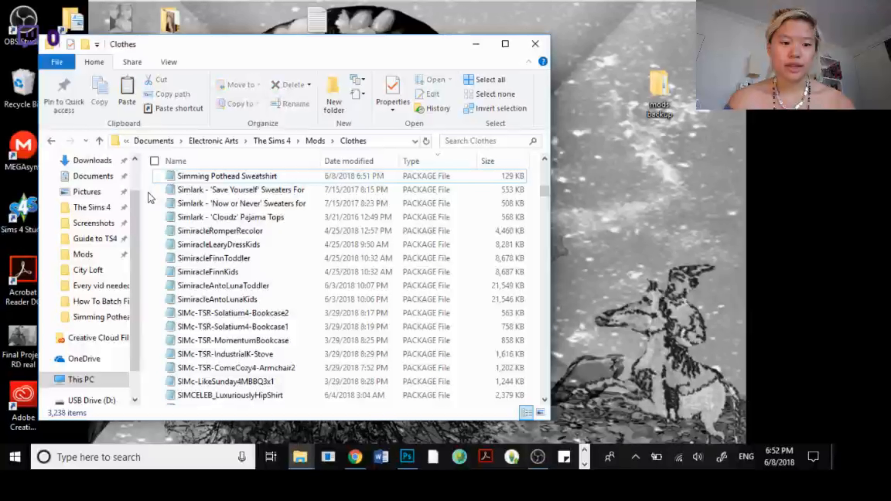